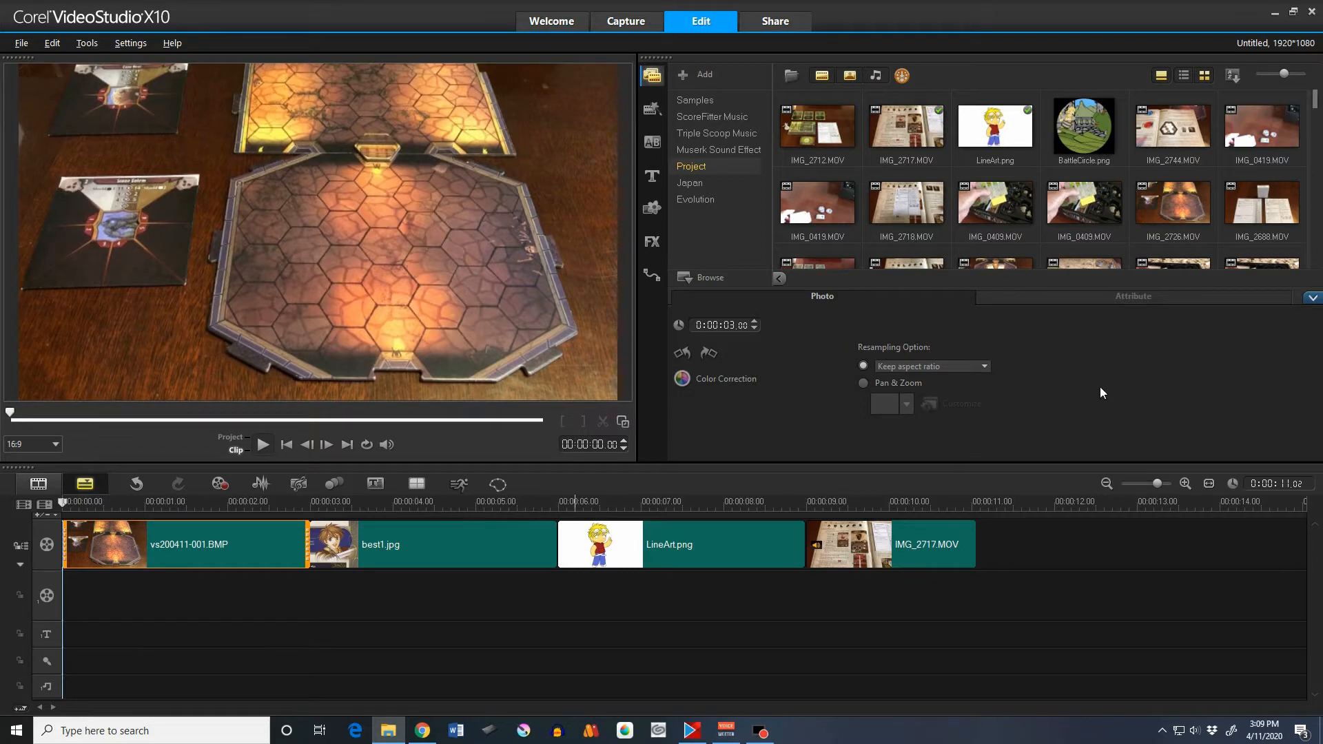
- Turn on Pan & Zoom for the vs200411-001.BMP clip and view its preset motions
{"action": "left_click", "coordinate": [1313, 298]}
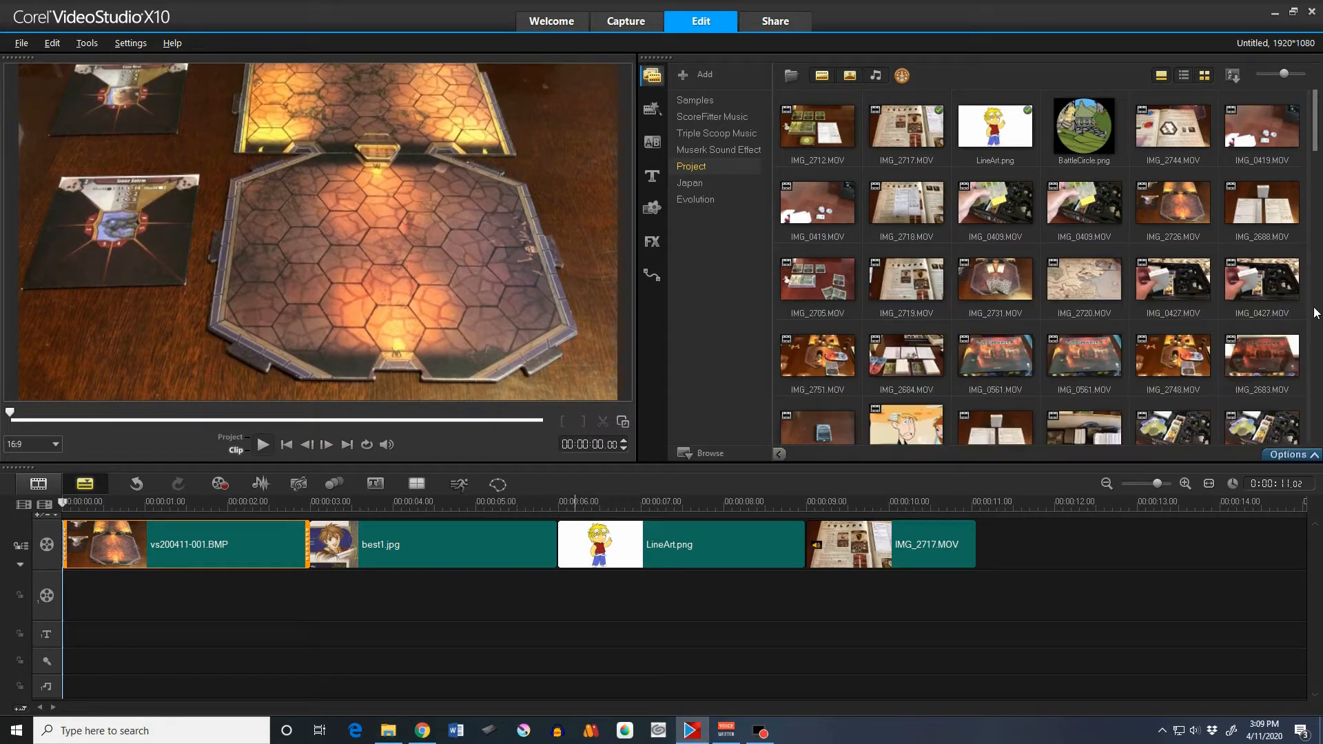
{"action": "left_click", "coordinate": [1291, 454]}
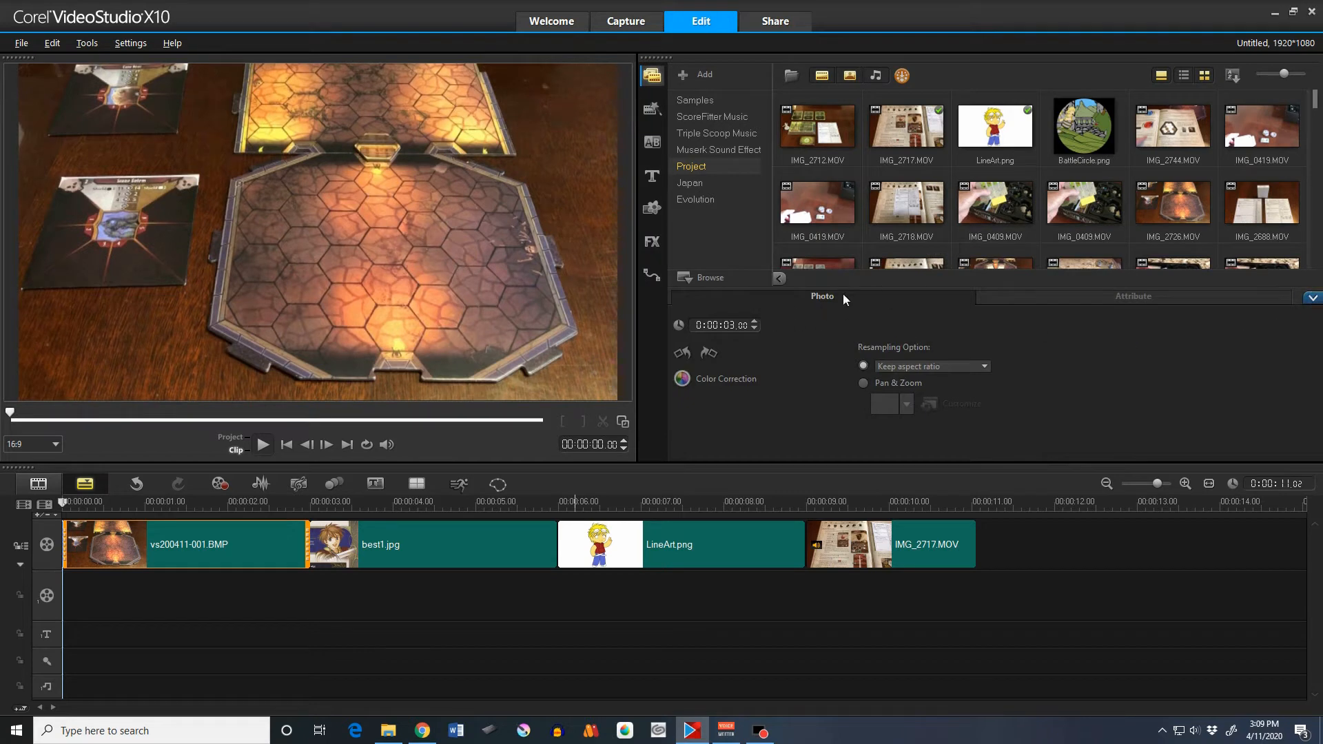
{"action": "left_click", "coordinate": [864, 383]}
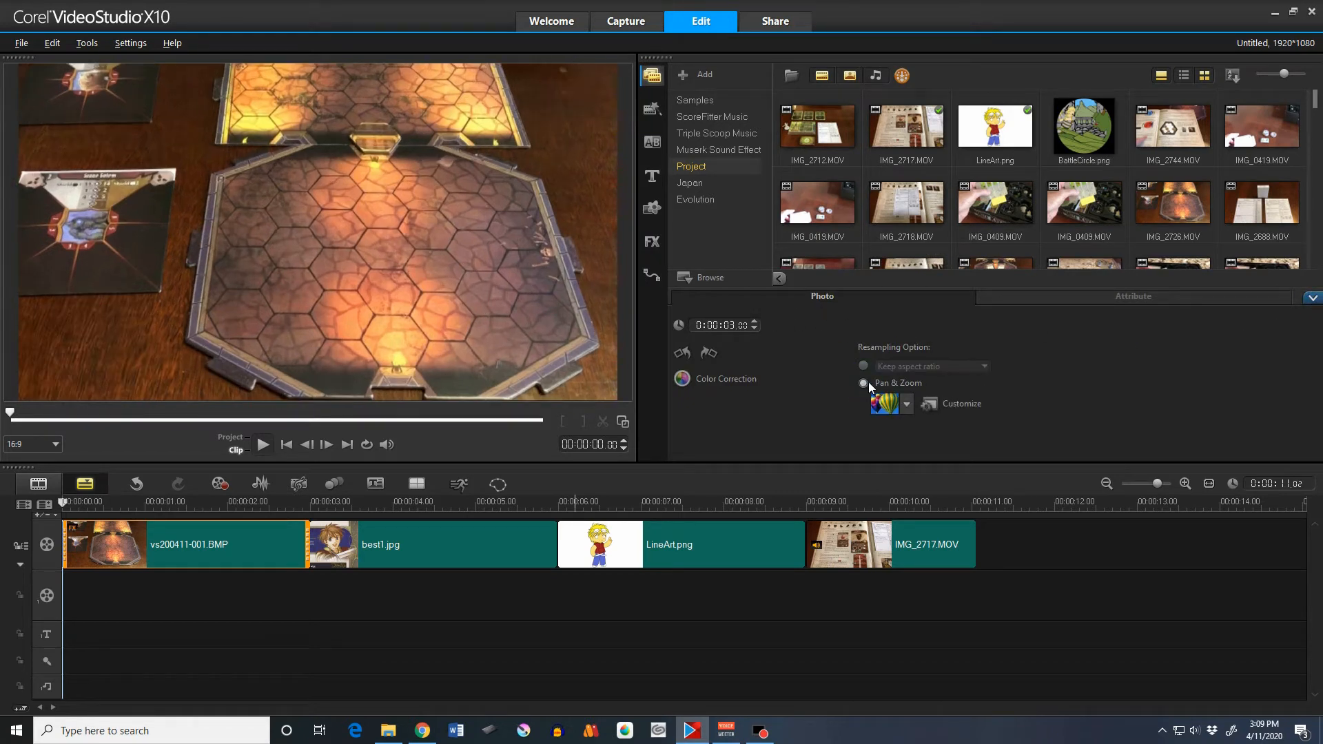
{"action": "left_click", "coordinate": [907, 406]}
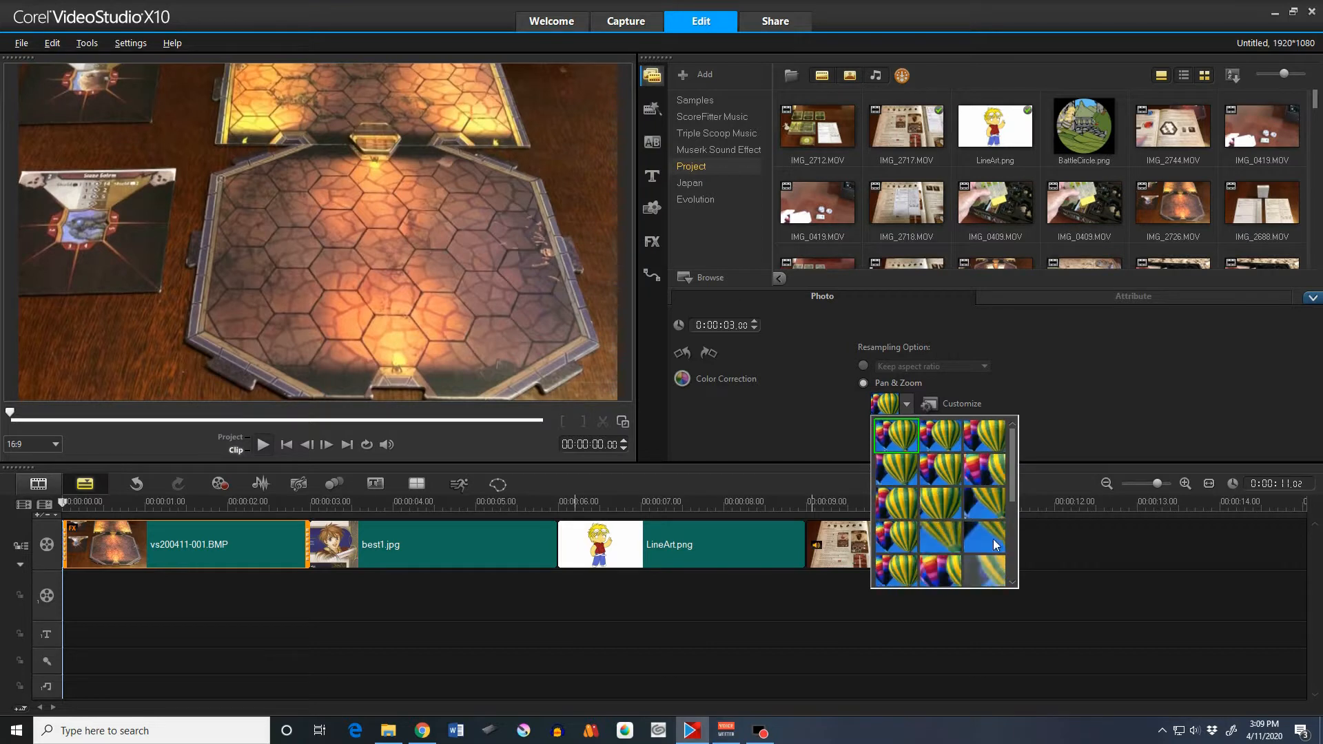
{"action": "left_click", "coordinate": [942, 470]}
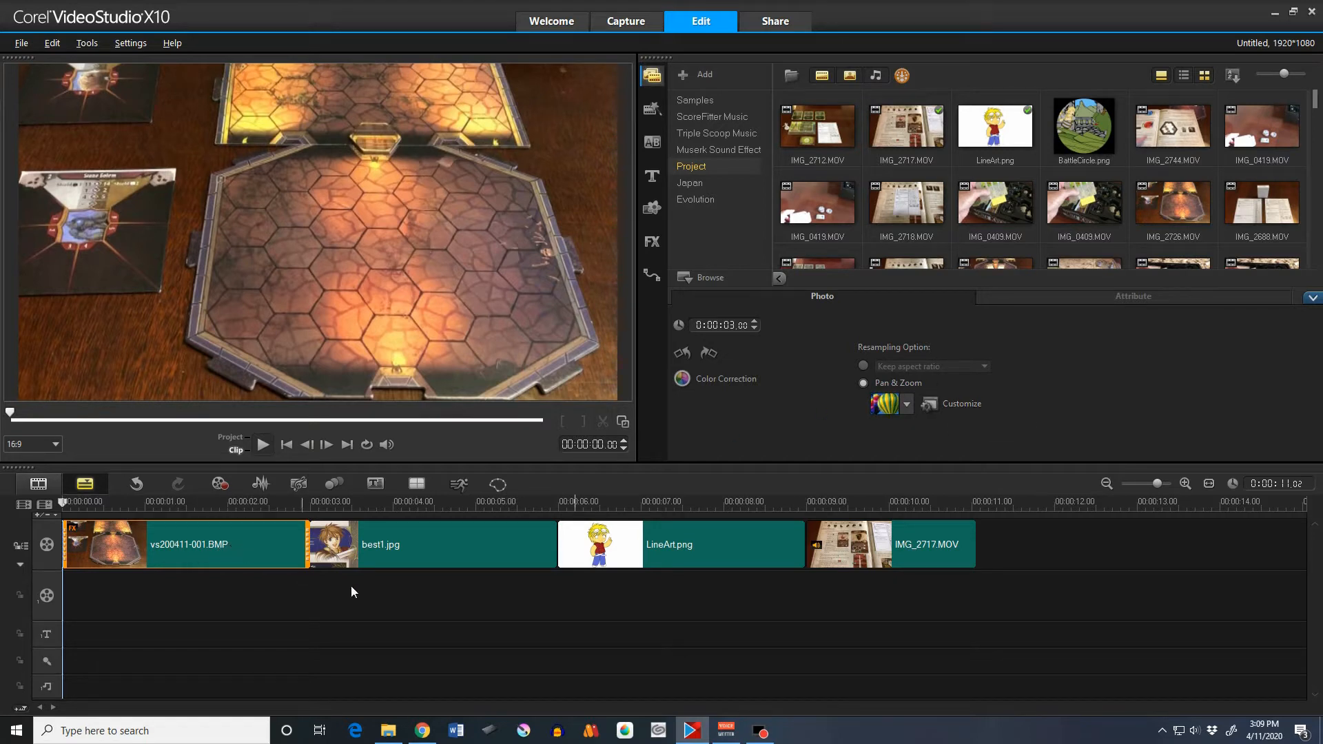
- Compare the photo options of best1.jpg and LineArt.png, and return vs200411-001.BMP to the Keep aspect ratio resampling
{"action": "left_click", "coordinate": [450, 547]}
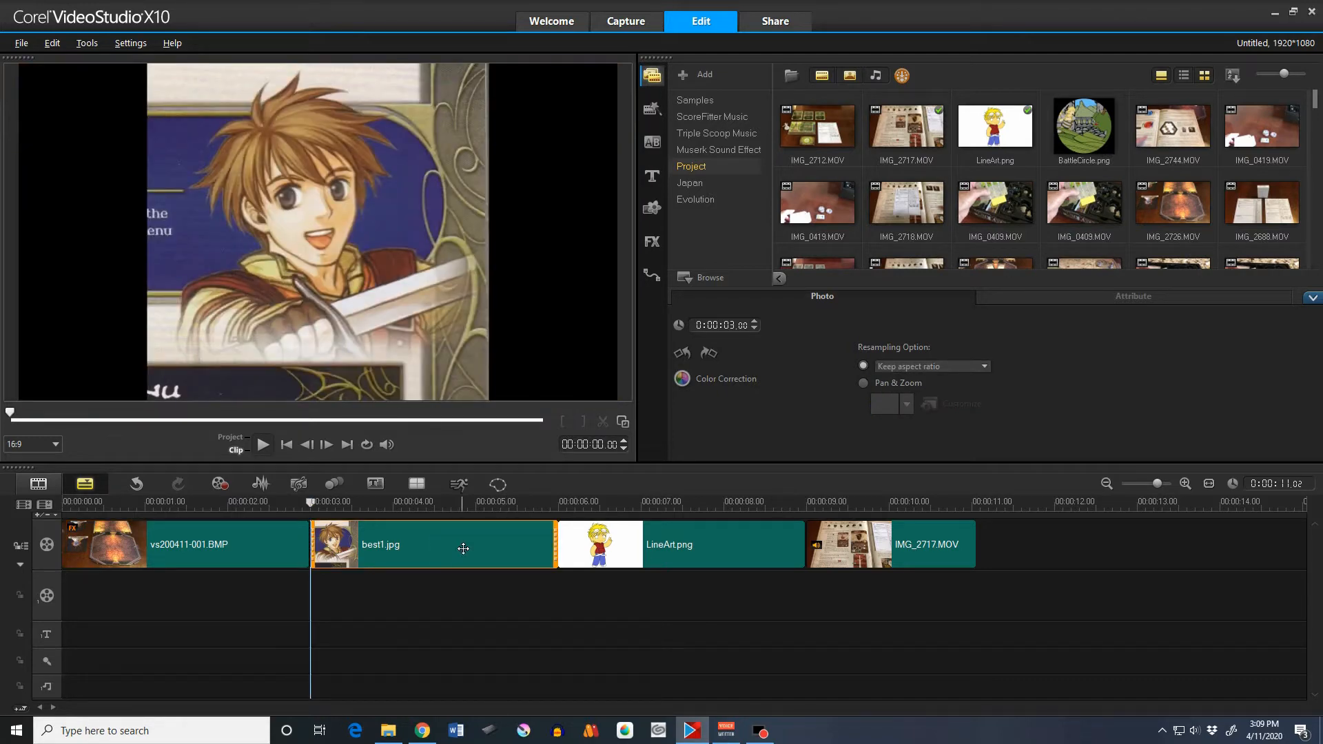
{"action": "left_click", "coordinate": [701, 552]}
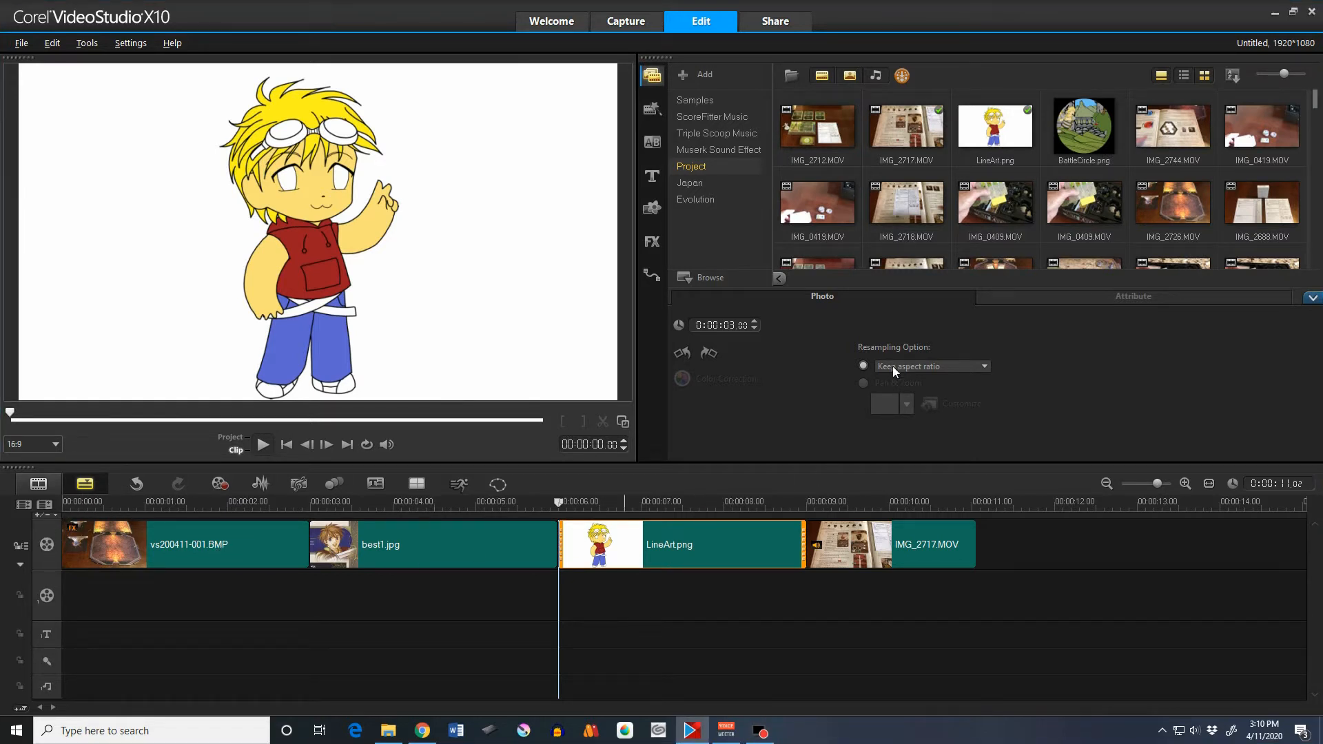
{"action": "left_click", "coordinate": [149, 545]}
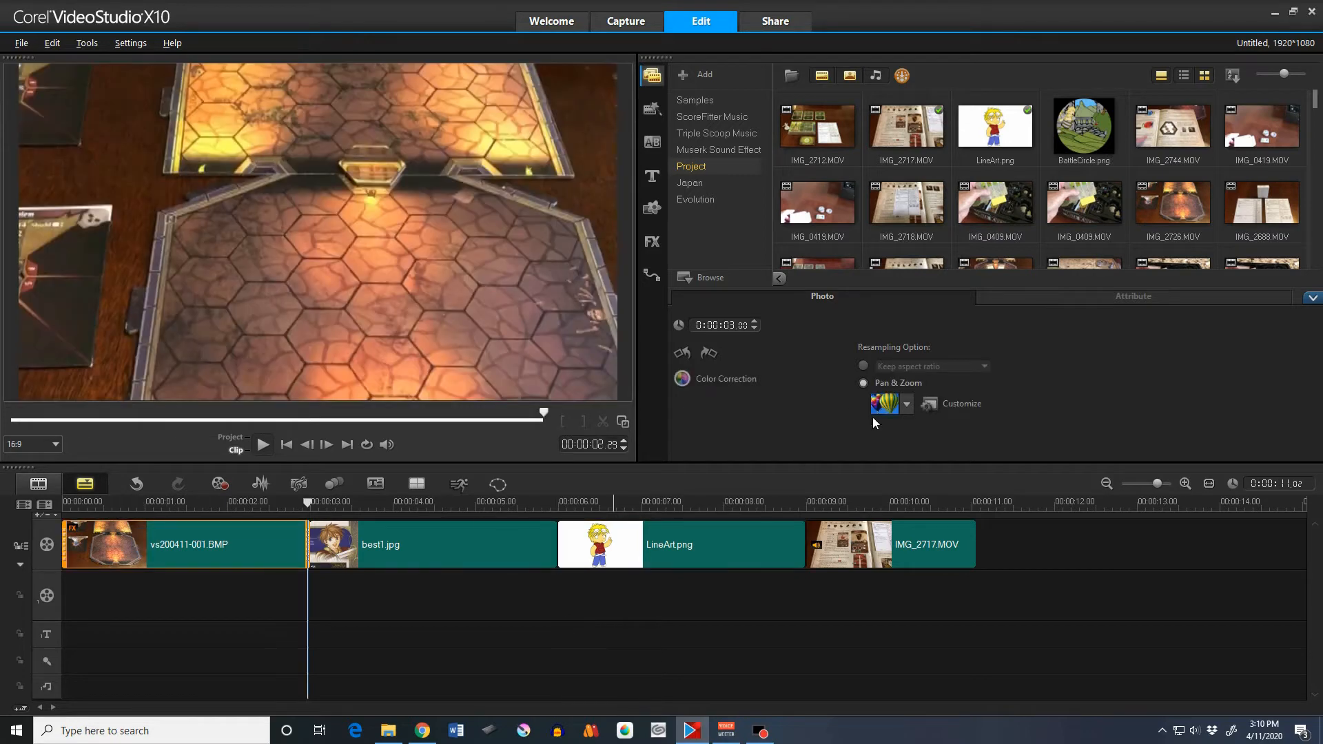
{"action": "left_click", "coordinate": [864, 365]}
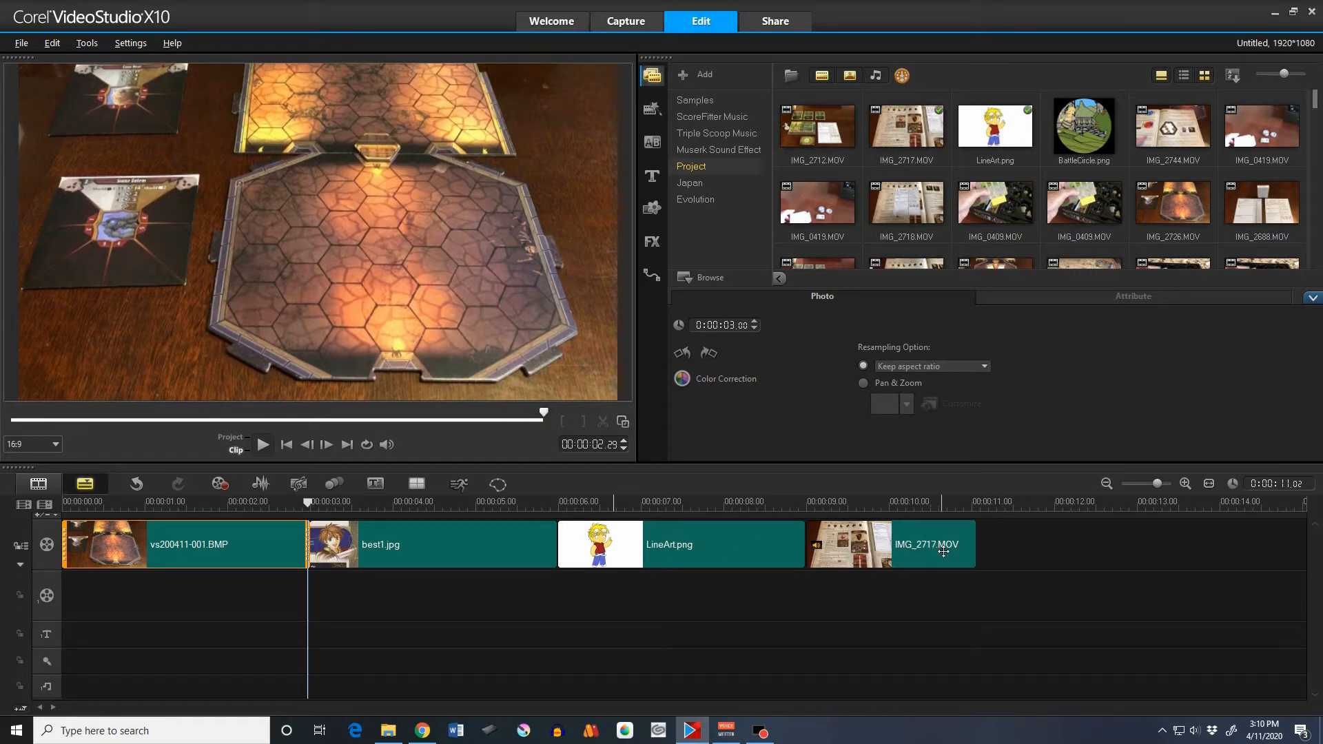
- Look through the video filters in the 2D Mapping and Adjust categories, and return to My Favorites
{"action": "left_click", "coordinate": [653, 243]}
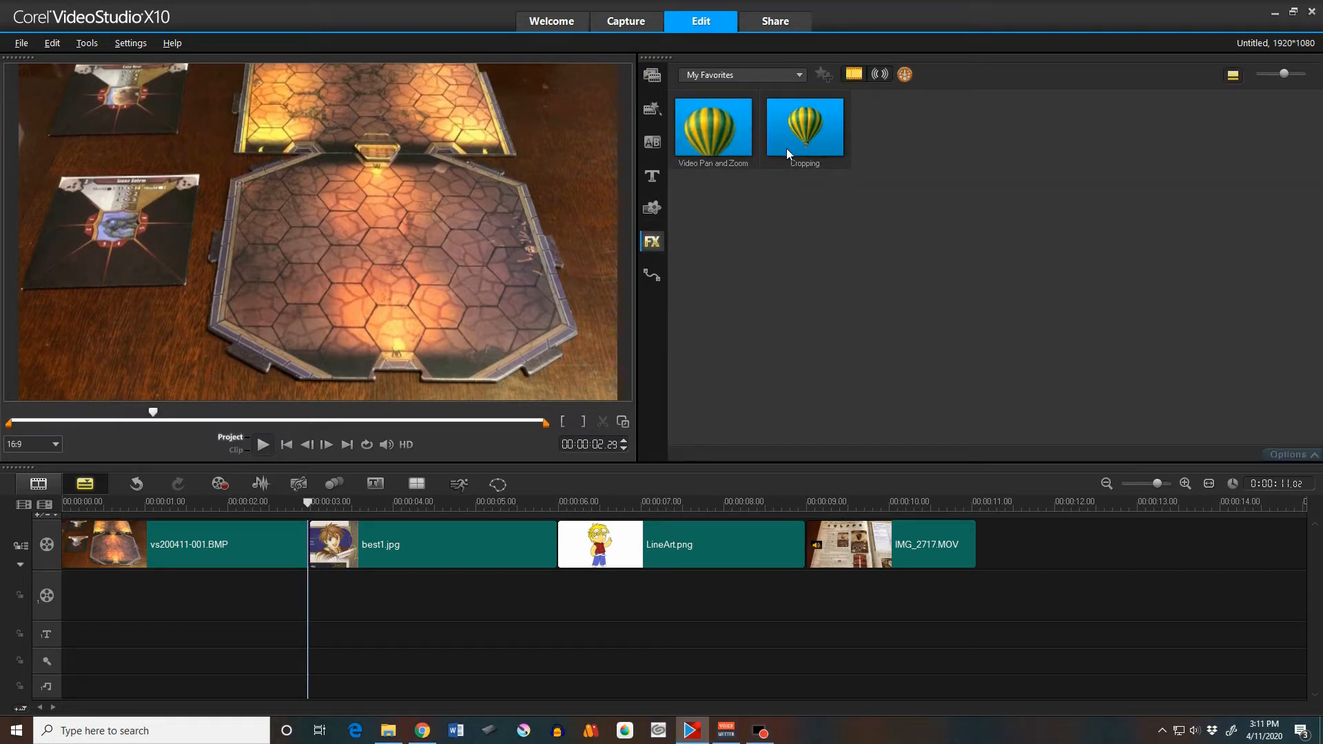
{"action": "left_click", "coordinate": [779, 73]}
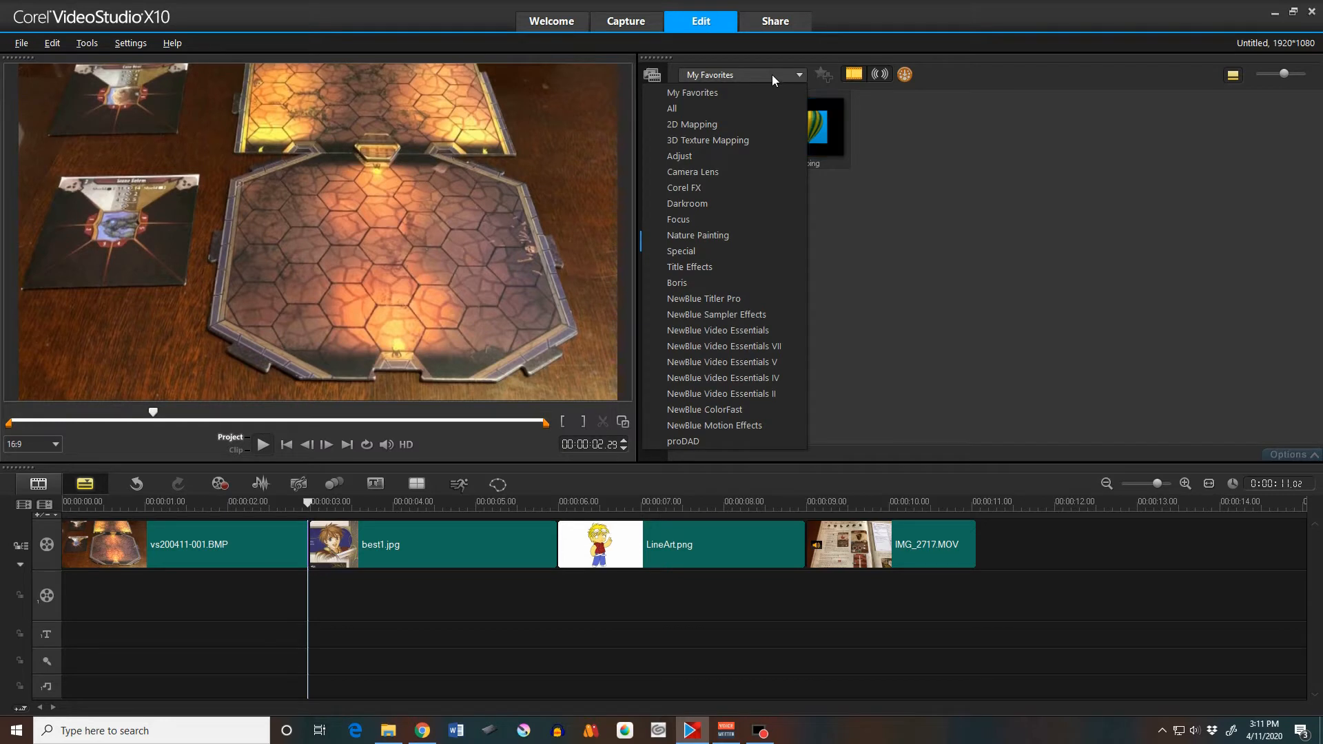
{"action": "left_click", "coordinate": [713, 126]}
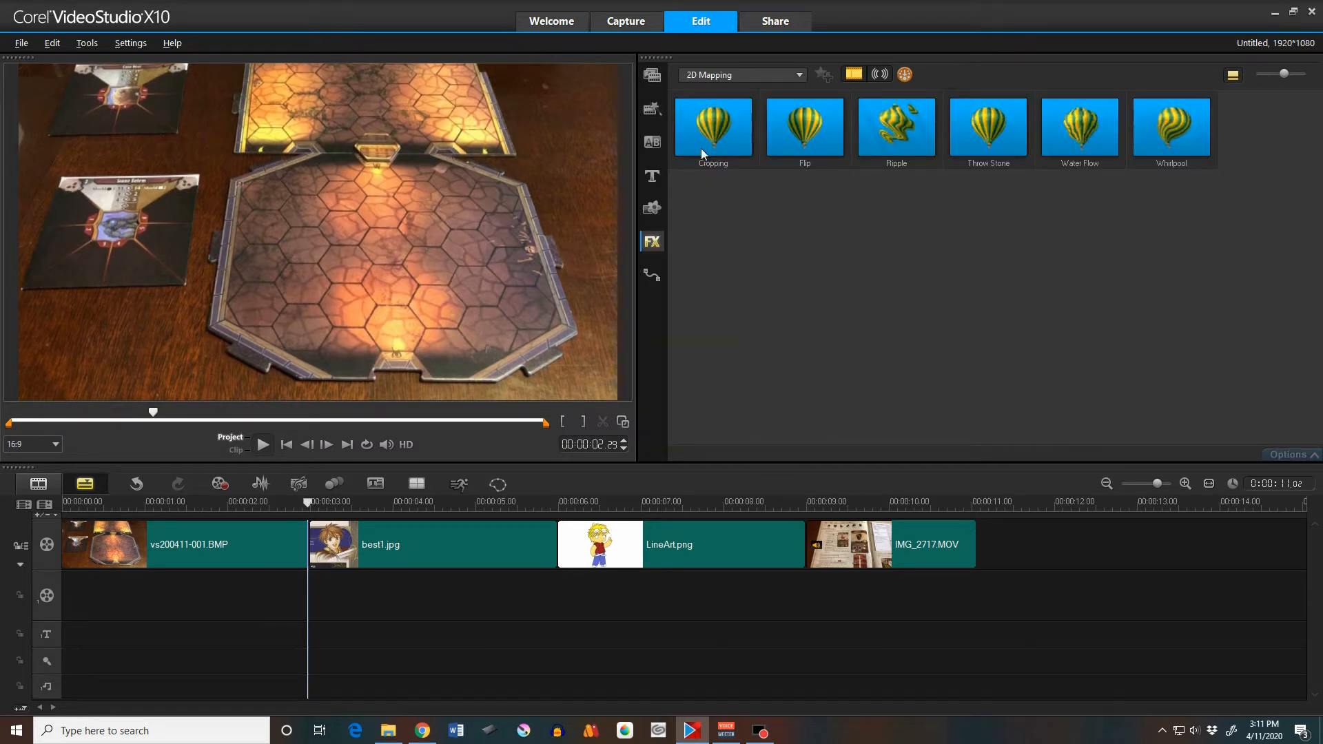
{"action": "left_click", "coordinate": [714, 76]}
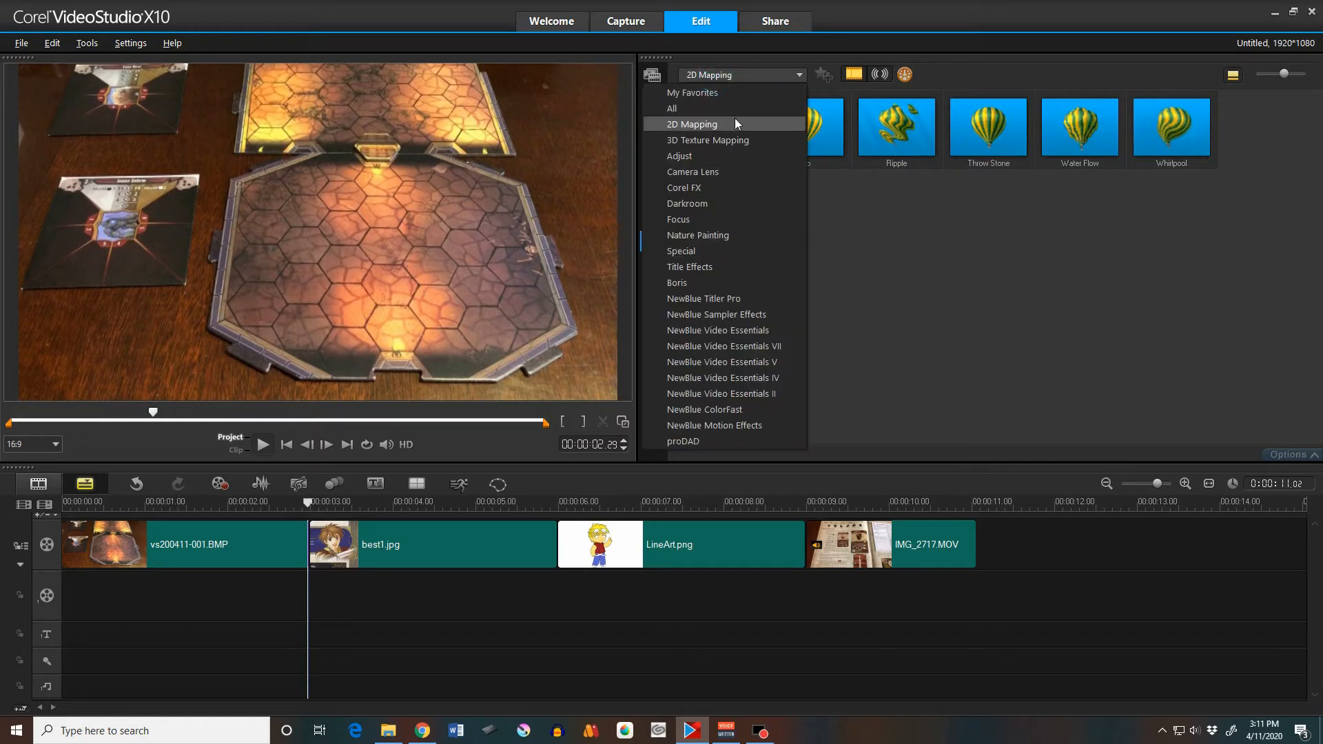
{"action": "left_click", "coordinate": [700, 155]}
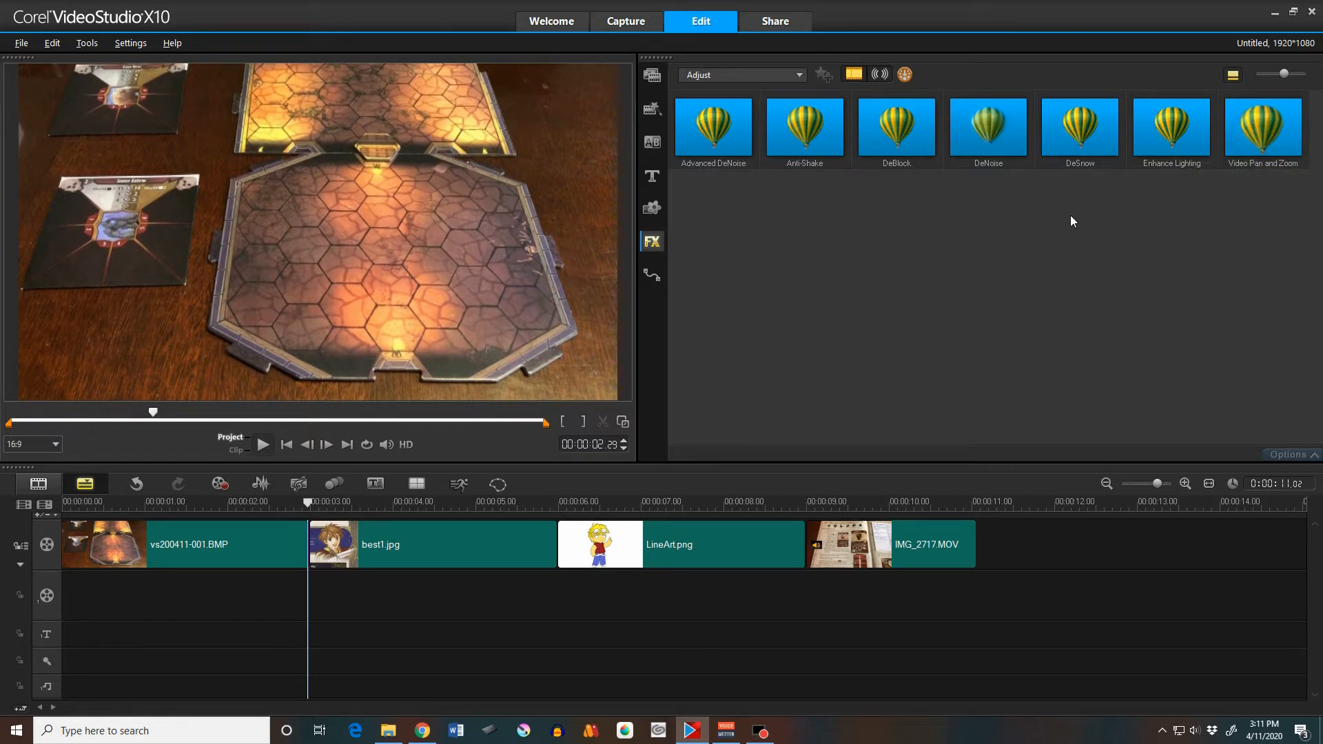
{"action": "left_click", "coordinate": [796, 75]}
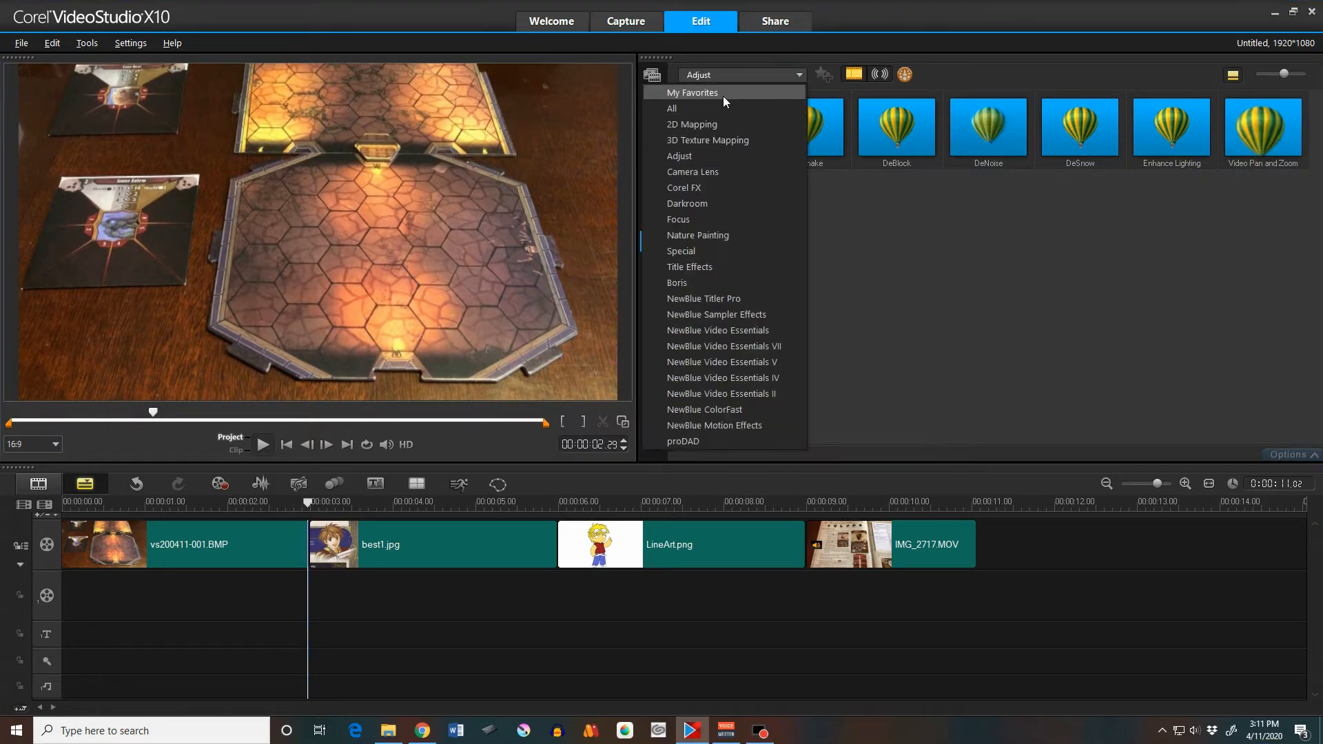
{"action": "left_click", "coordinate": [722, 97]}
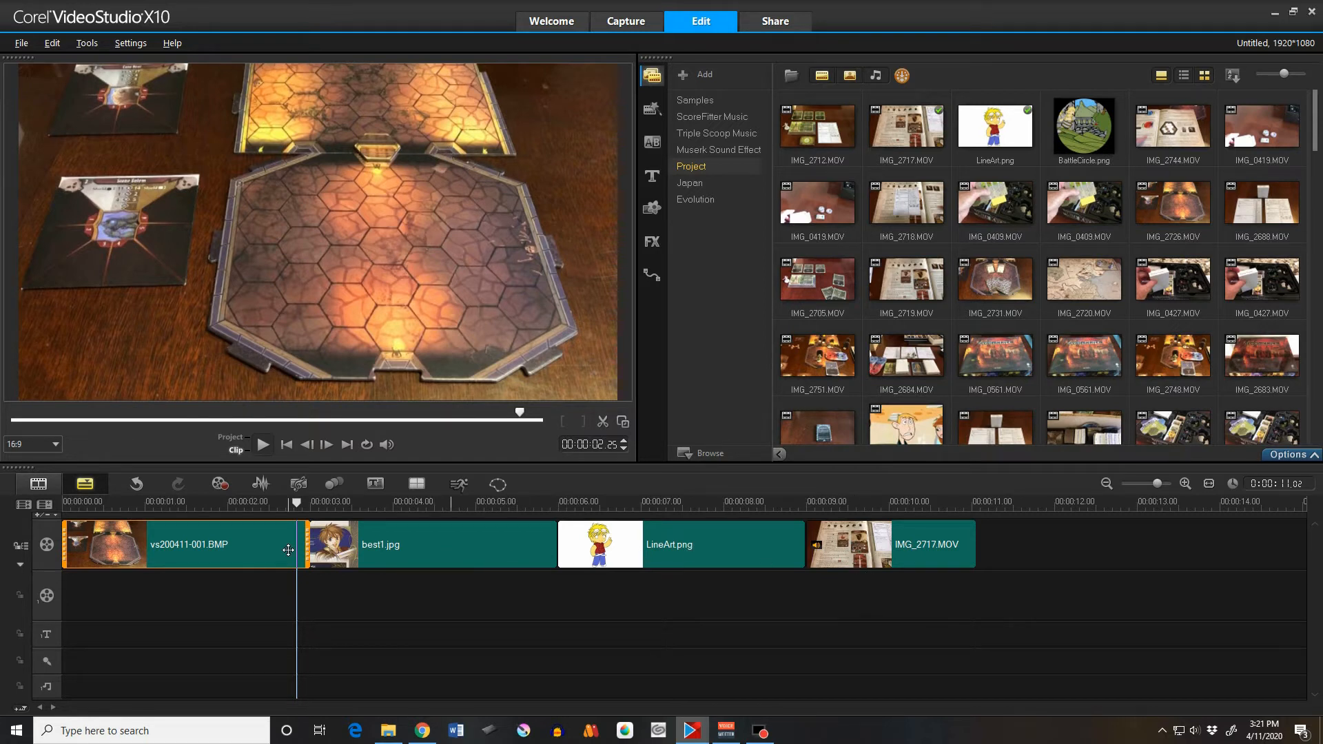
- Enable Pan & Zoom on the vs200411-001.BMP clip, view its presets, and open the effect's custom settings
{"action": "left_click", "coordinate": [1308, 460]}
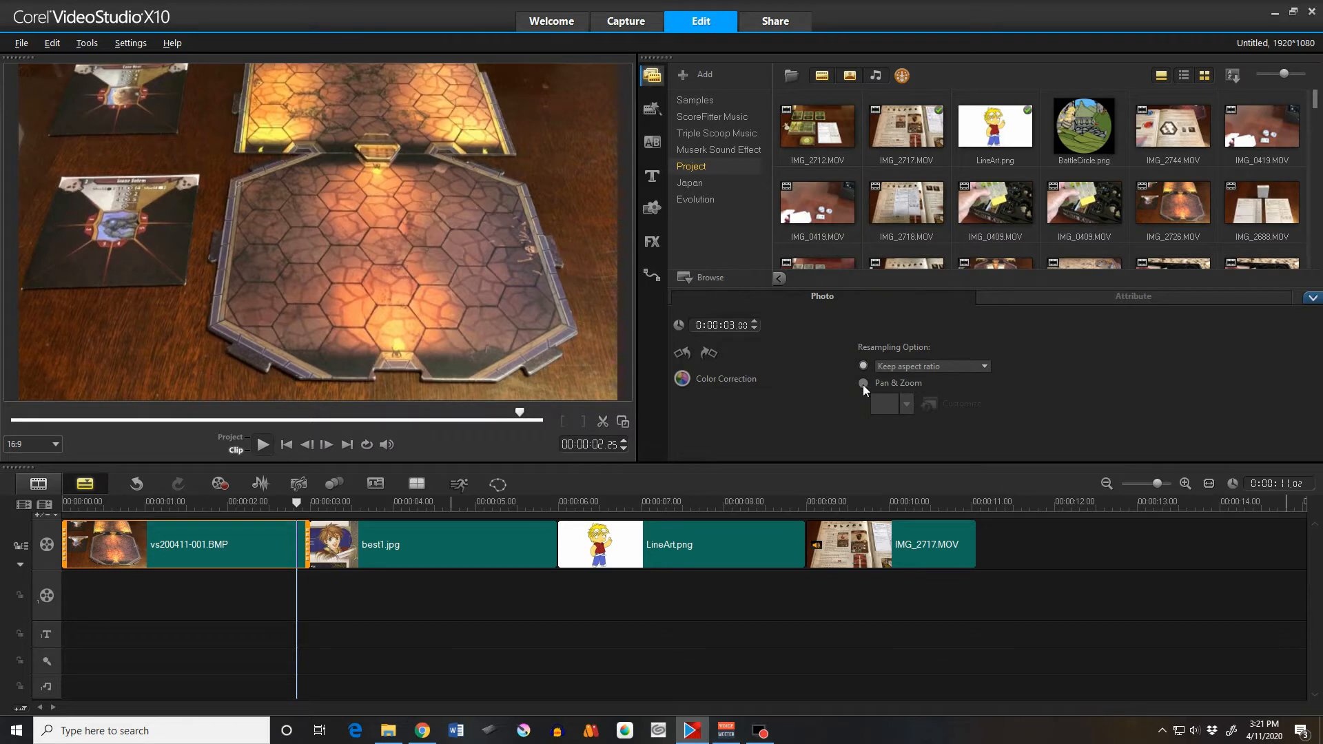
{"action": "left_click", "coordinate": [863, 384]}
{"action": "left_click", "coordinate": [907, 404]}
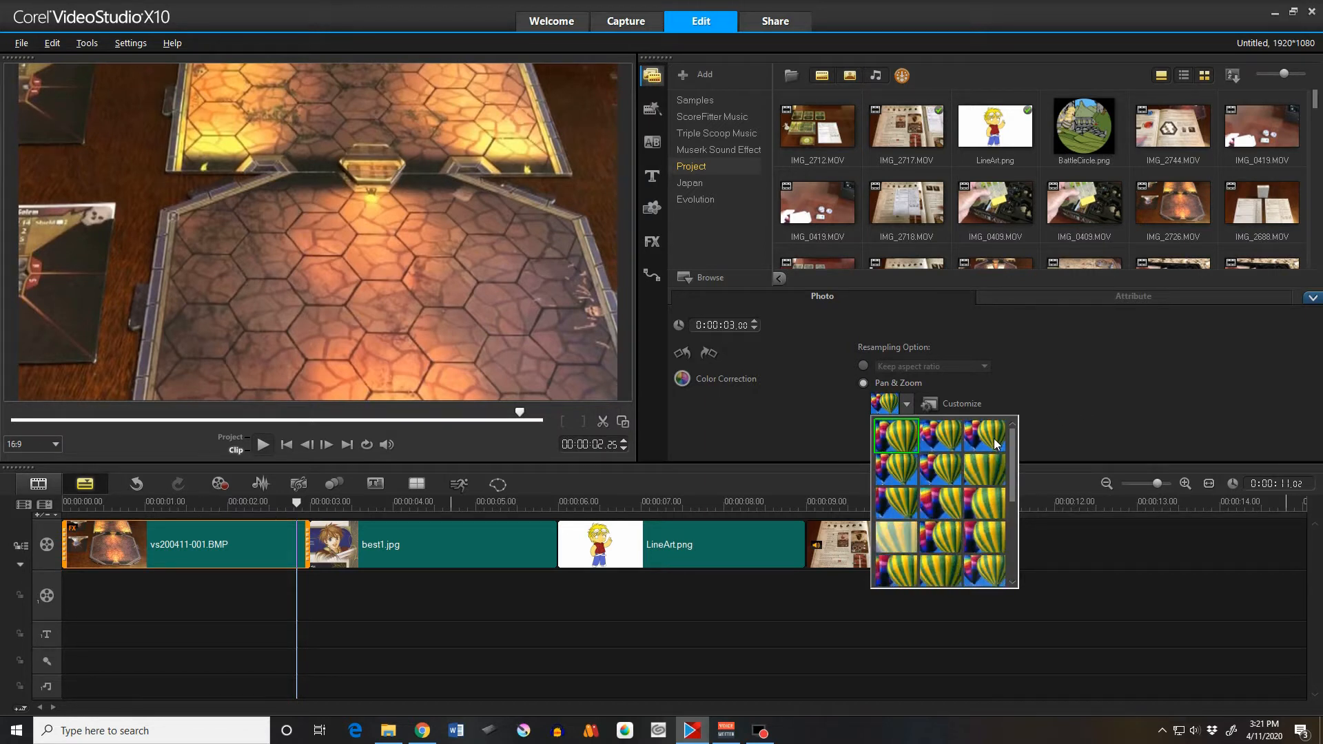
{"action": "left_click", "coordinate": [1026, 407]}
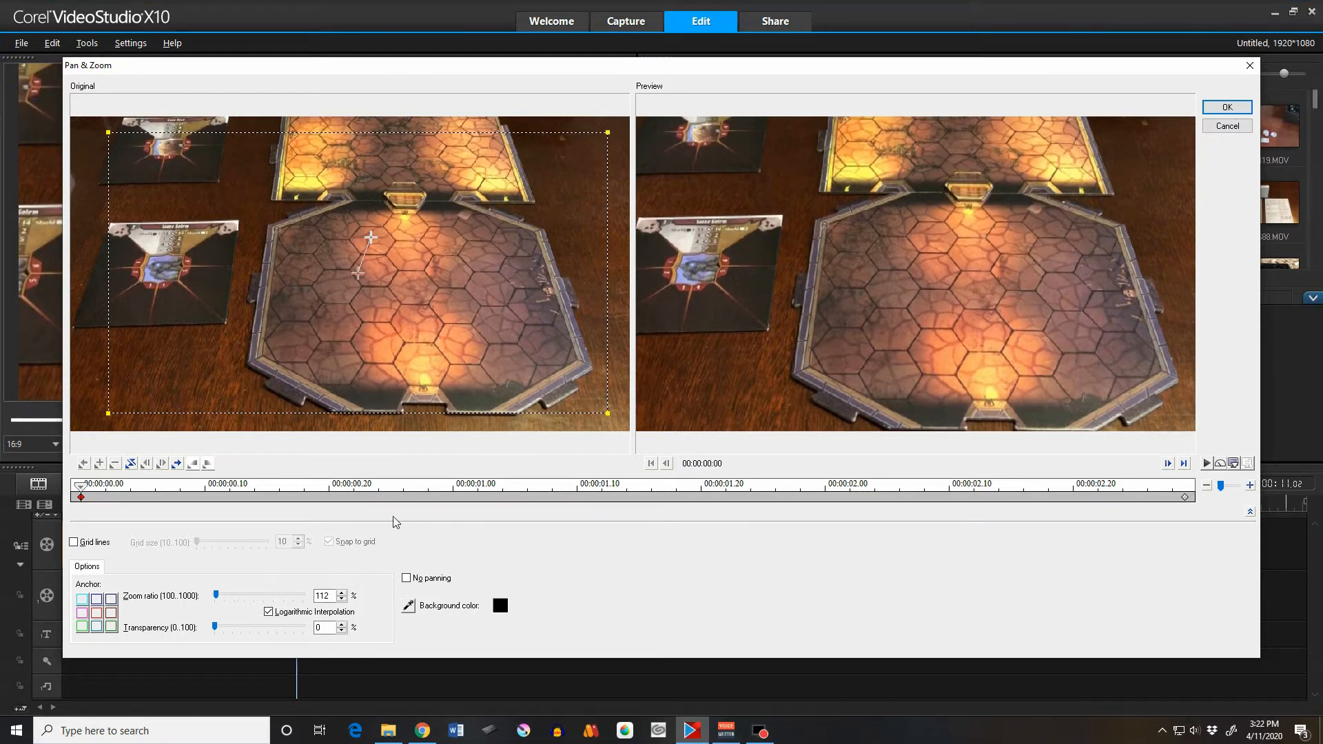
- Try the upper-left and top-centre anchors for the start frame, zoom it to 255%, and move it over the octagonal board
{"action": "left_click", "coordinate": [83, 604]}
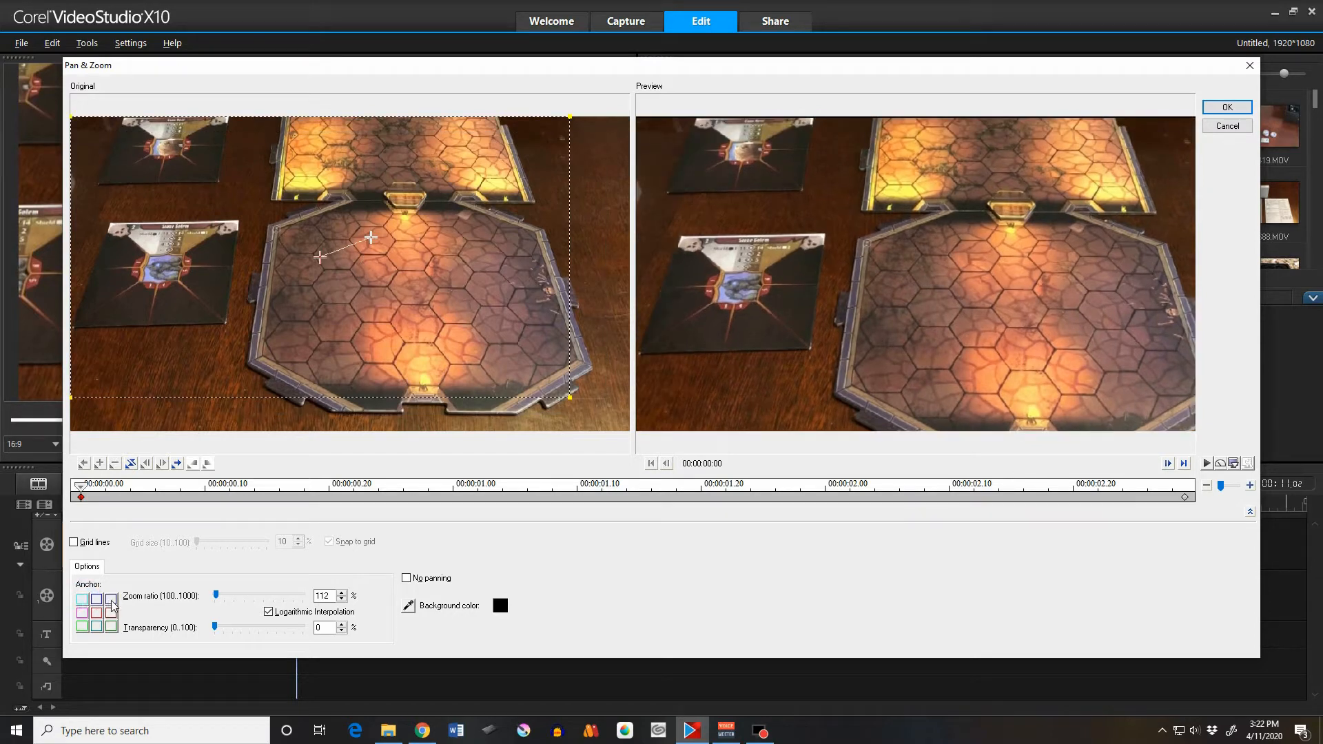
{"action": "left_click", "coordinate": [97, 601]}
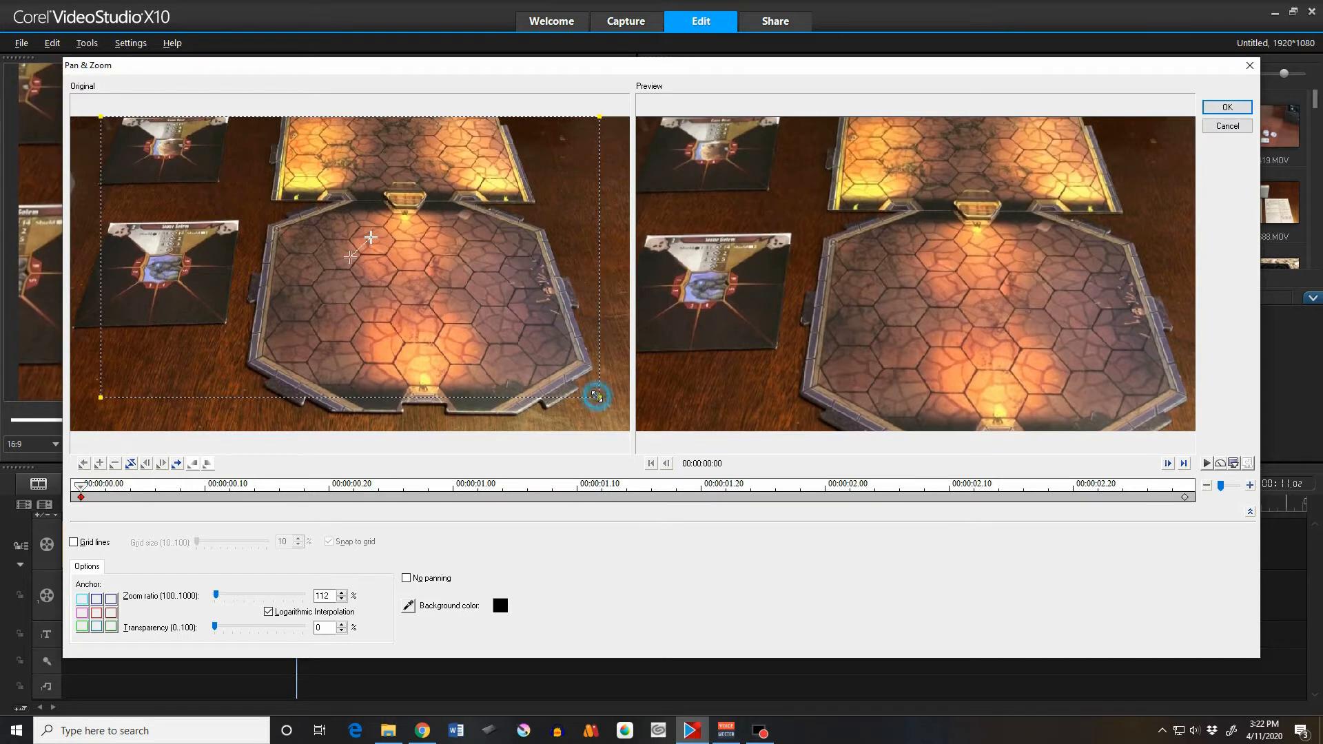
{"action": "left_click_drag", "start_coordinate": [597, 397], "coordinate": [462, 274]}
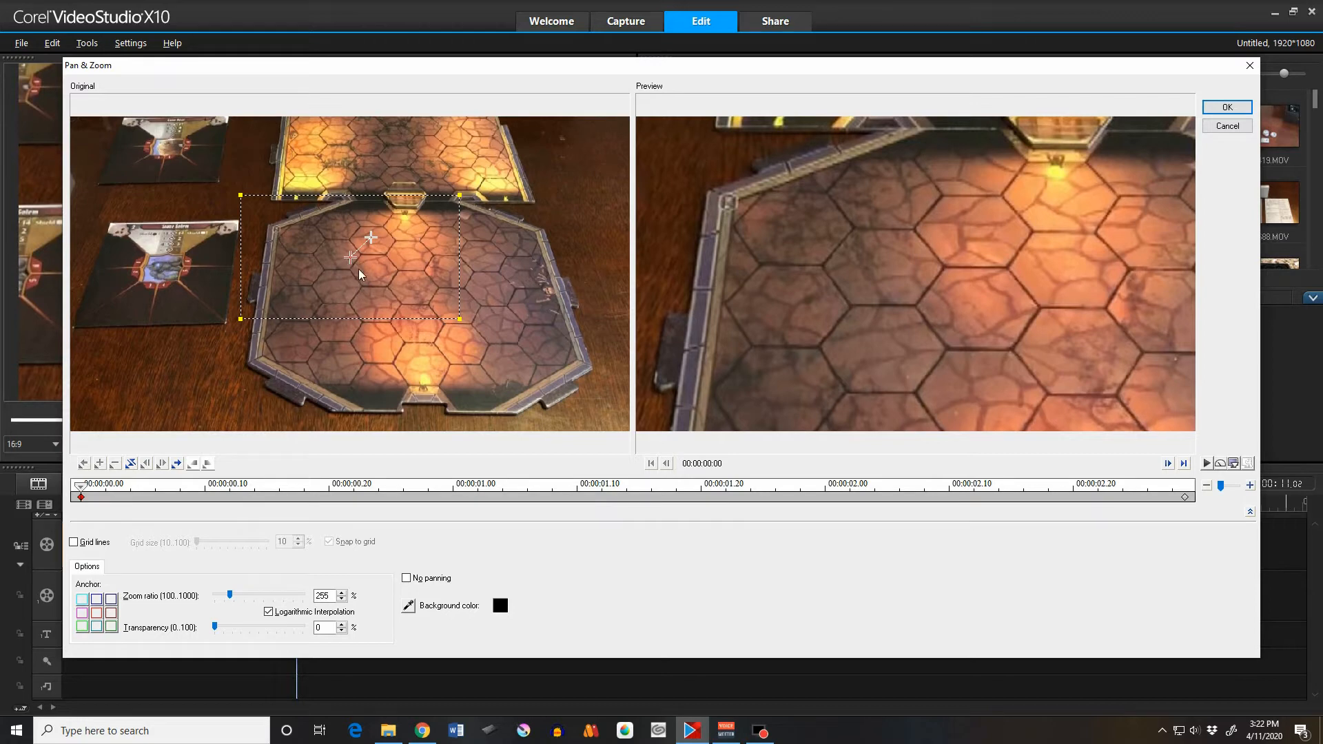
{"action": "mouse_move", "coordinate": [353, 264]}
{"action": "left_mouse_down"}
{"action": "mouse_move", "coordinate": [297, 231]}
{"action": "mouse_move", "coordinate": [342, 210]}
{"action": "mouse_move", "coordinate": [250, 223]}
{"action": "mouse_move", "coordinate": [393, 234]}
{"action": "mouse_move", "coordinate": [317, 220]}
{"action": "mouse_move", "coordinate": [366, 266]}
{"action": "left_mouse_up"}
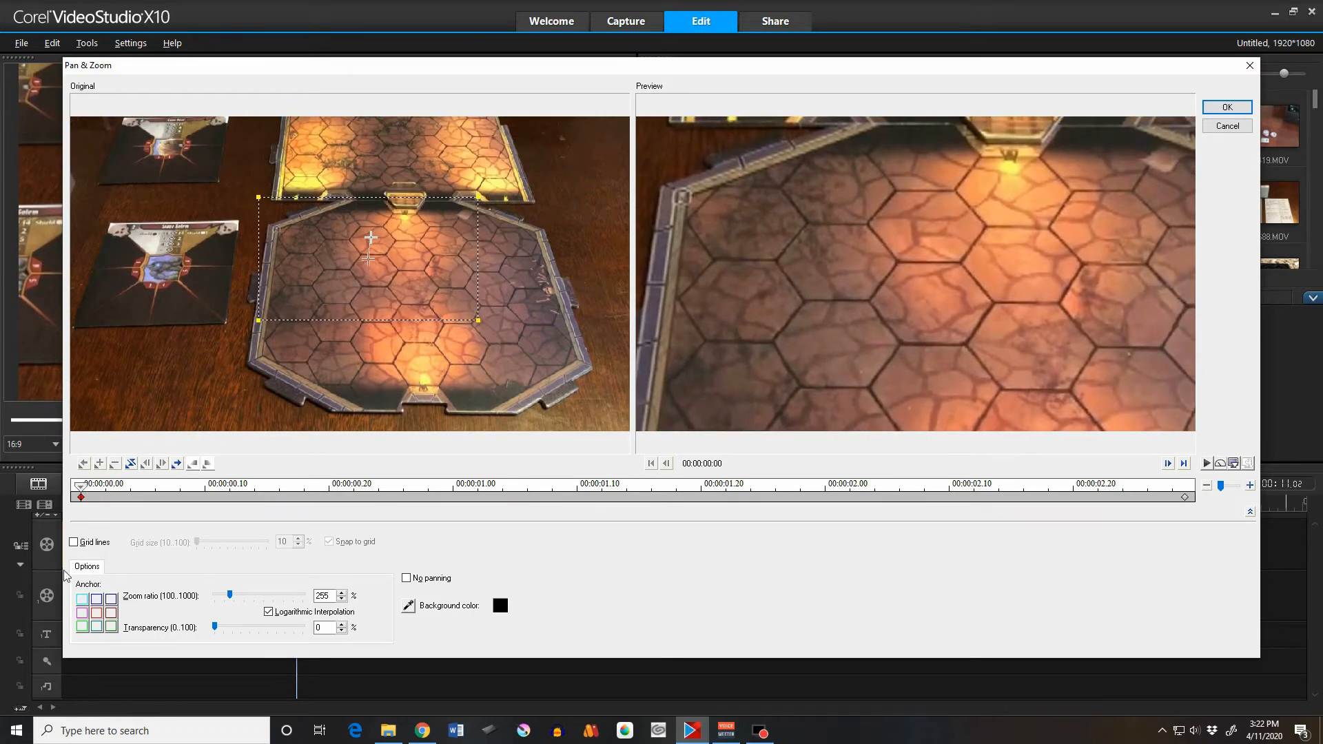
- Try the zoomed start frame at the upper-left, top-centre, centre and lower-right anchors
{"action": "left_click", "coordinate": [82, 599]}
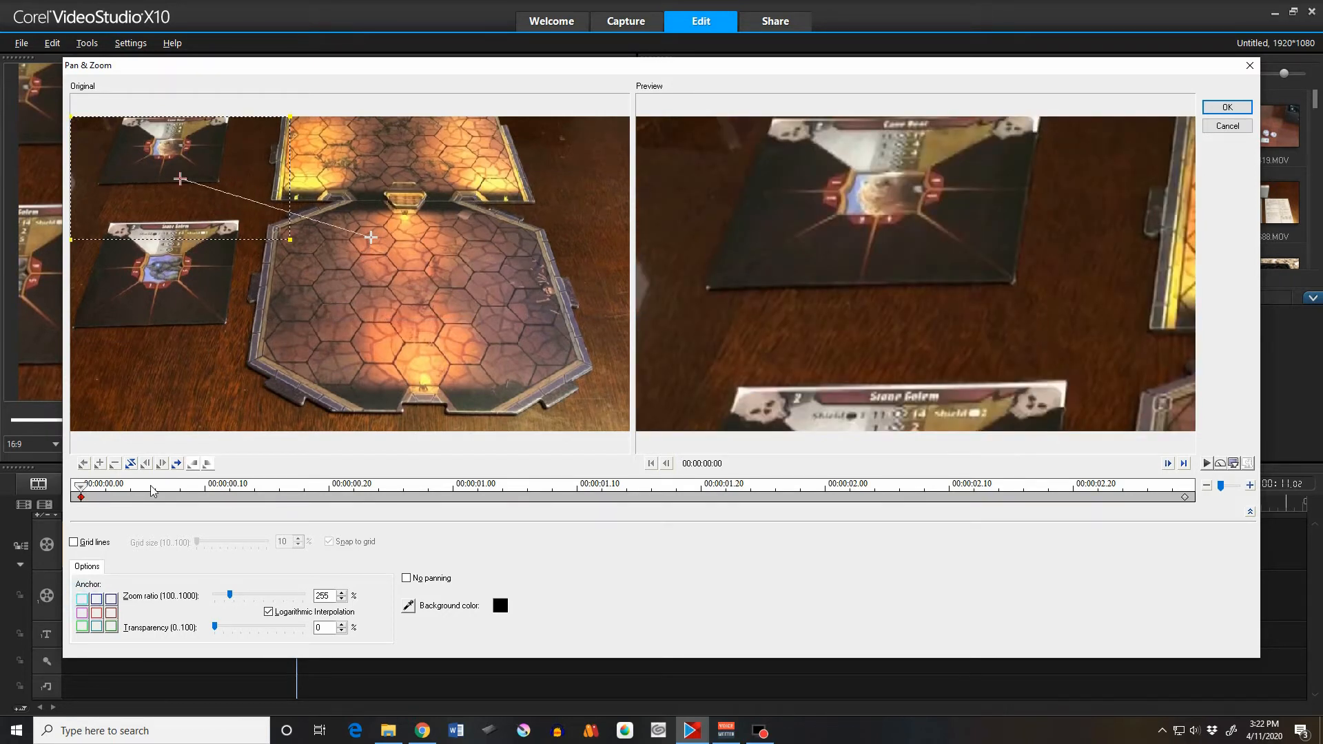
{"action": "left_click", "coordinate": [100, 599]}
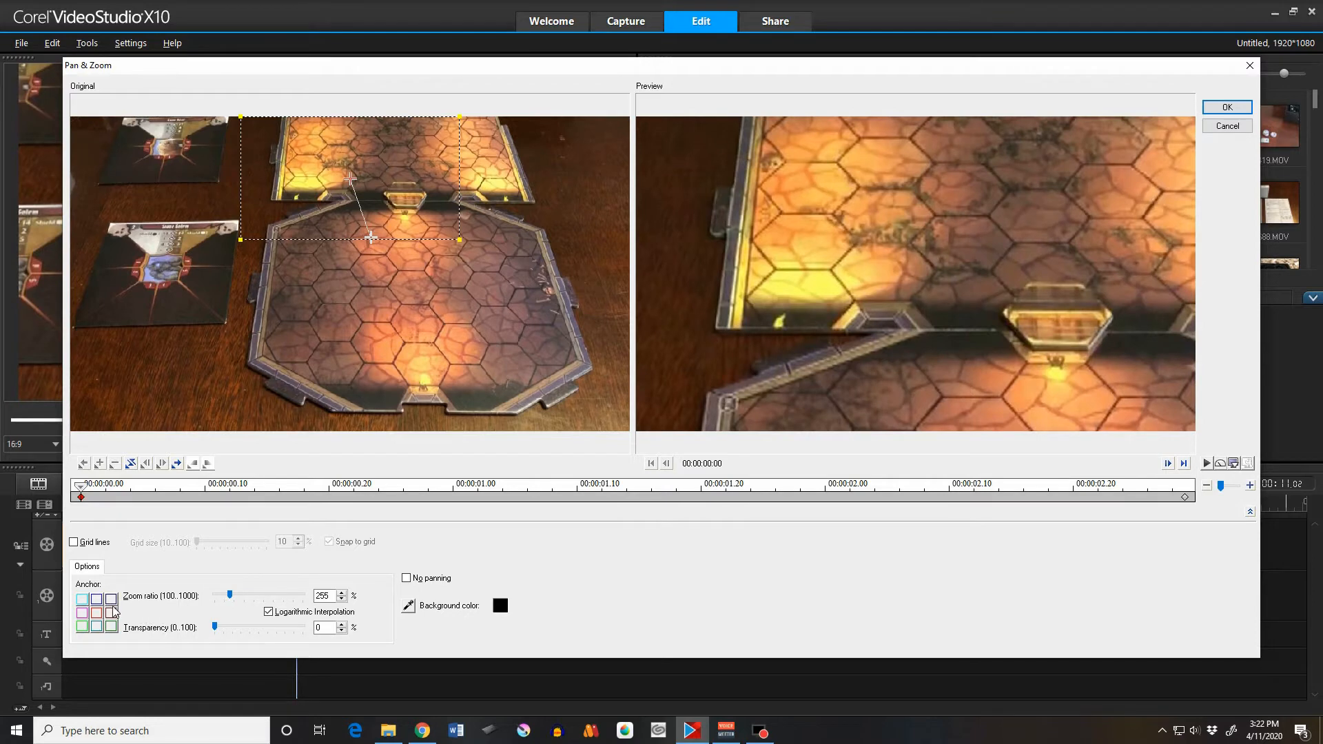
{"action": "left_click", "coordinate": [96, 612]}
{"action": "left_click", "coordinate": [111, 626]}
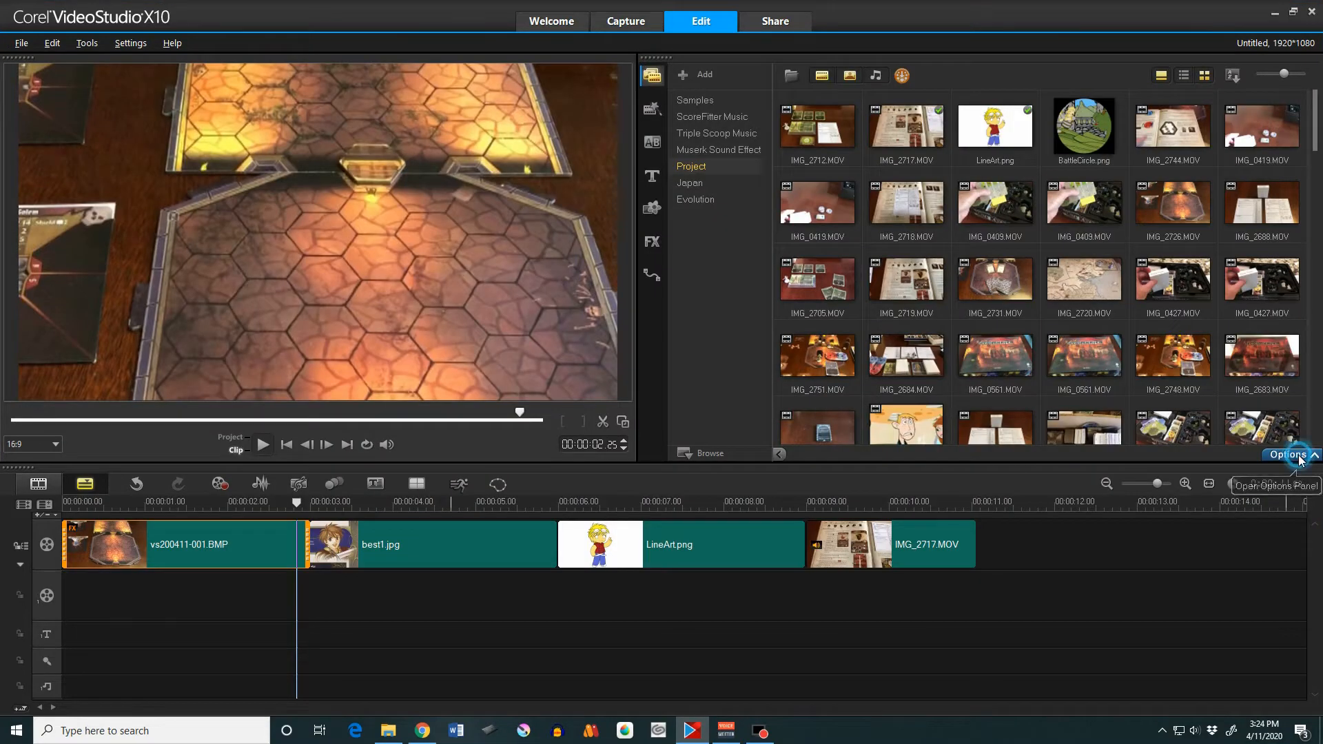
- Check the options of vs200411-001.BMP, LineArt.png and IMG_2717.MOV for Pan & Zoom availability
{"action": "left_click", "coordinate": [1297, 457]}
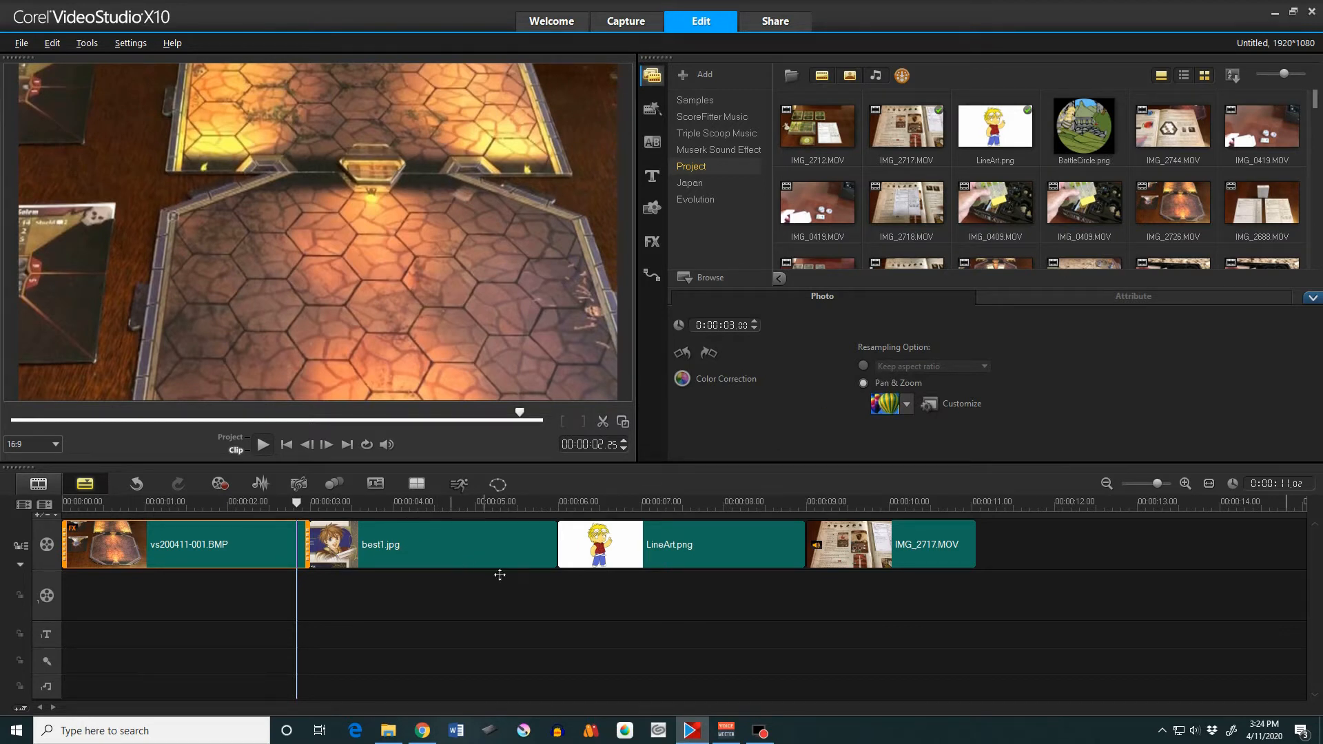
{"action": "left_click", "coordinate": [762, 565]}
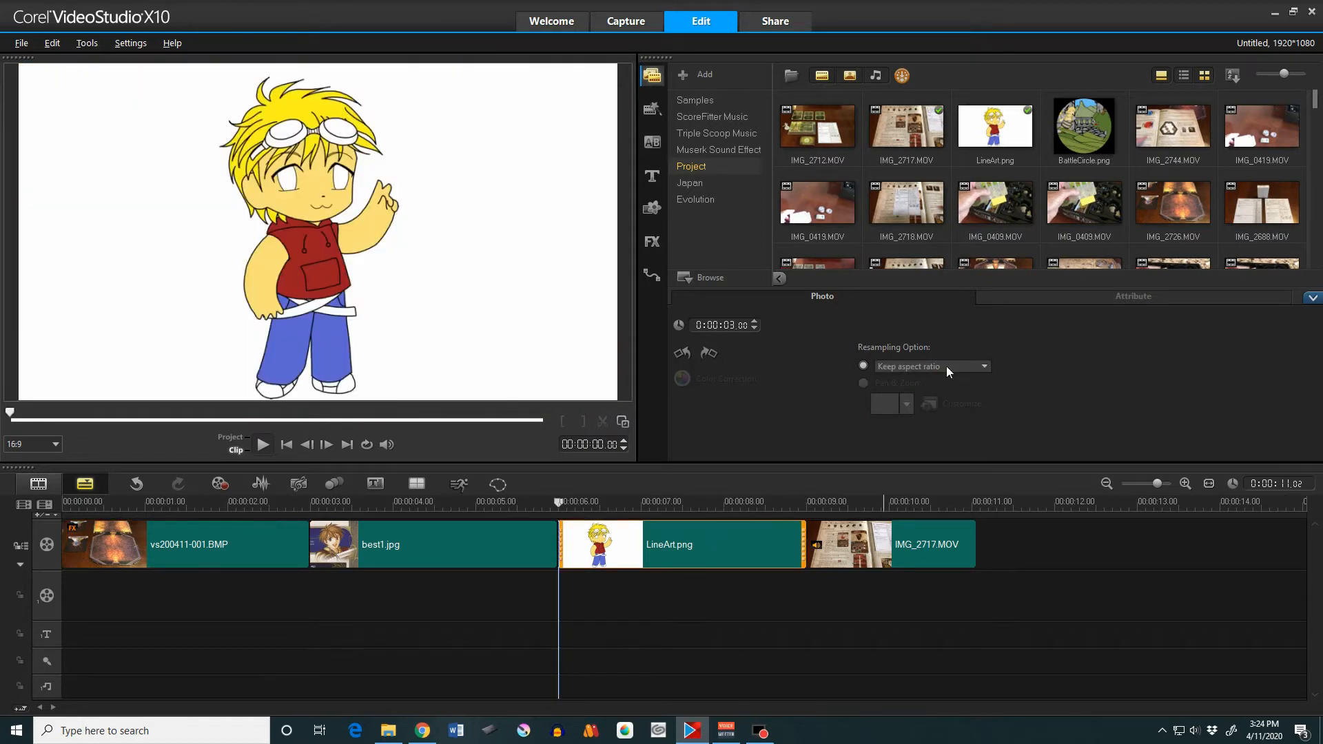
{"action": "left_click", "coordinate": [916, 552]}
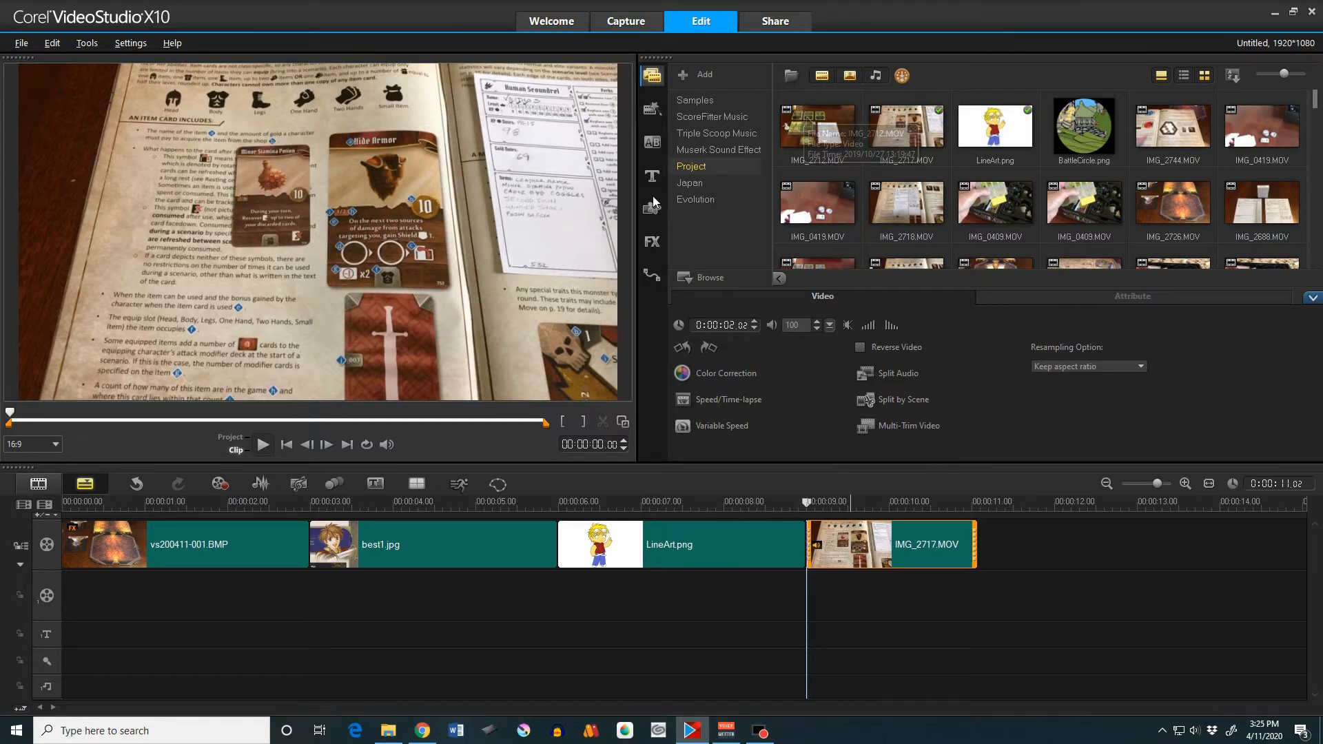
- Apply the Video Pan and Zoom filter to the LineArt.png clip and open the filter's custom settings
{"action": "left_click", "coordinate": [652, 241]}
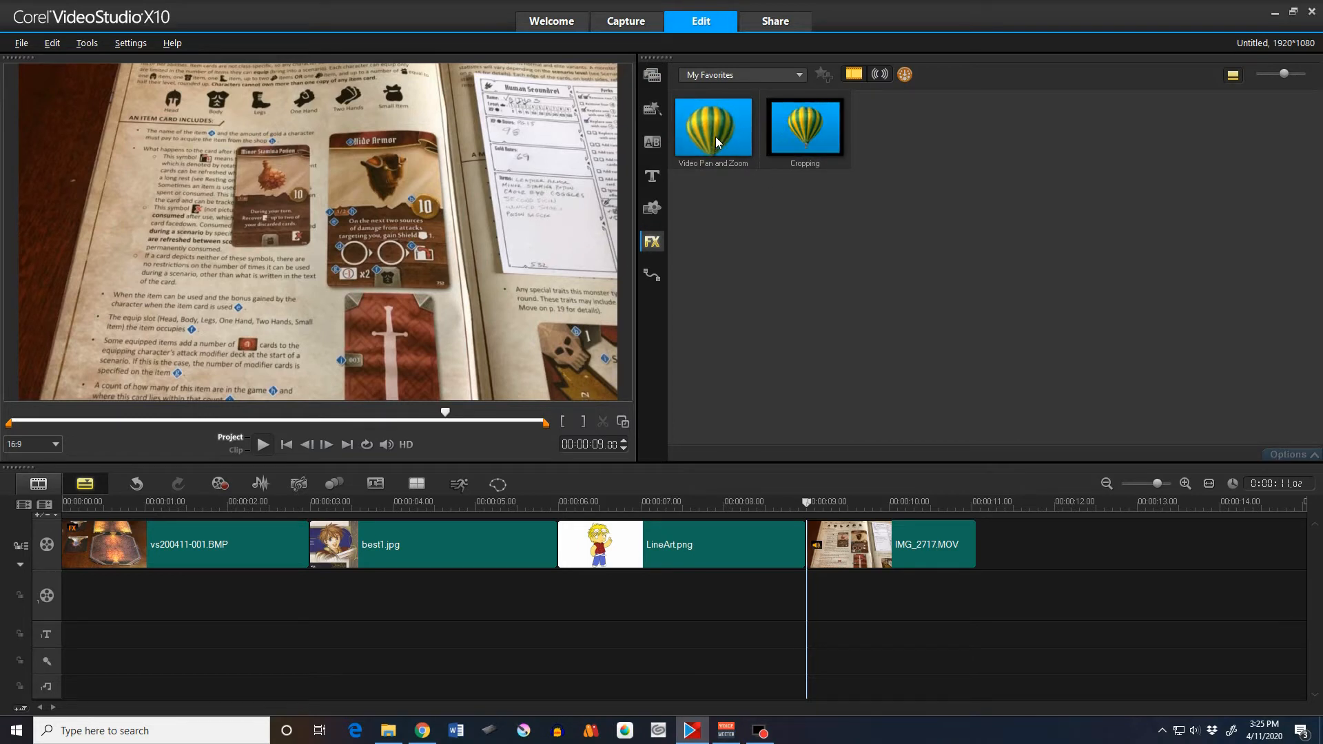
{"action": "left_click_drag", "start_coordinate": [714, 137], "coordinate": [769, 539]}
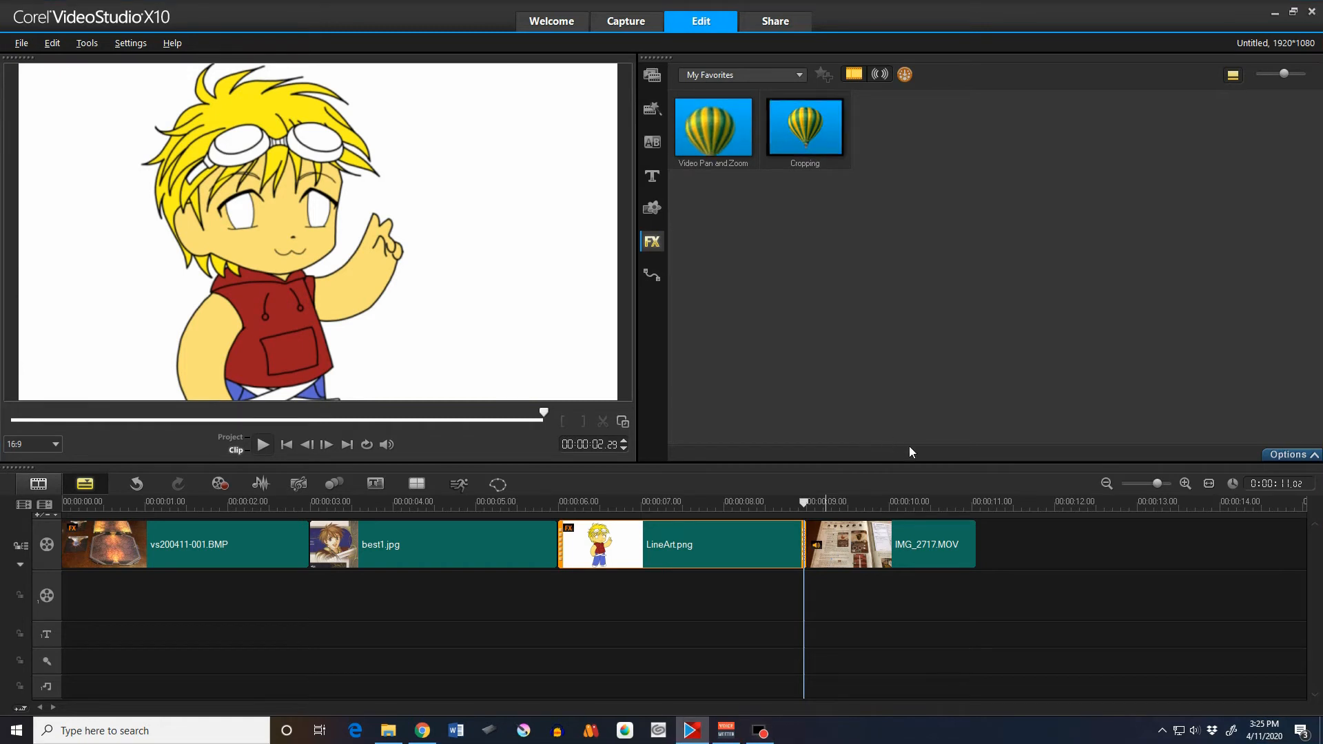
{"action": "left_click", "coordinate": [1308, 455]}
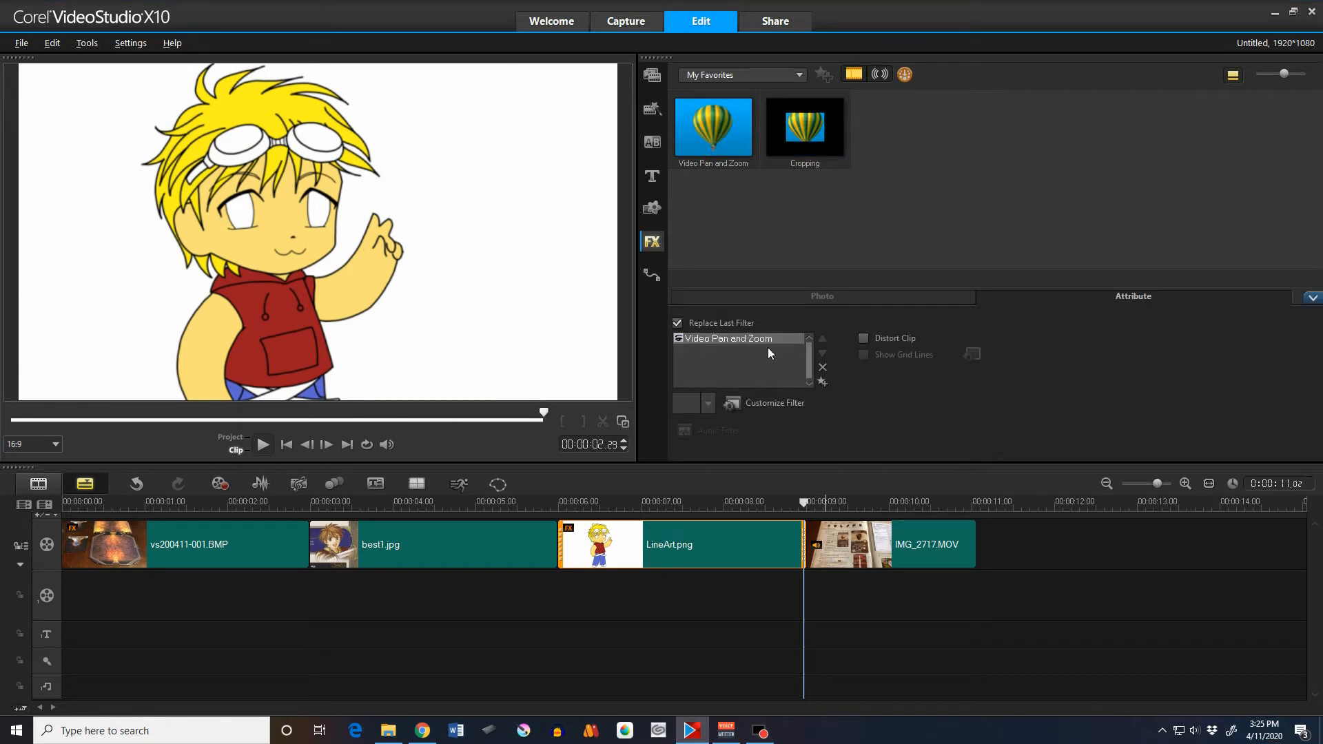
{"action": "left_click", "coordinate": [762, 405]}
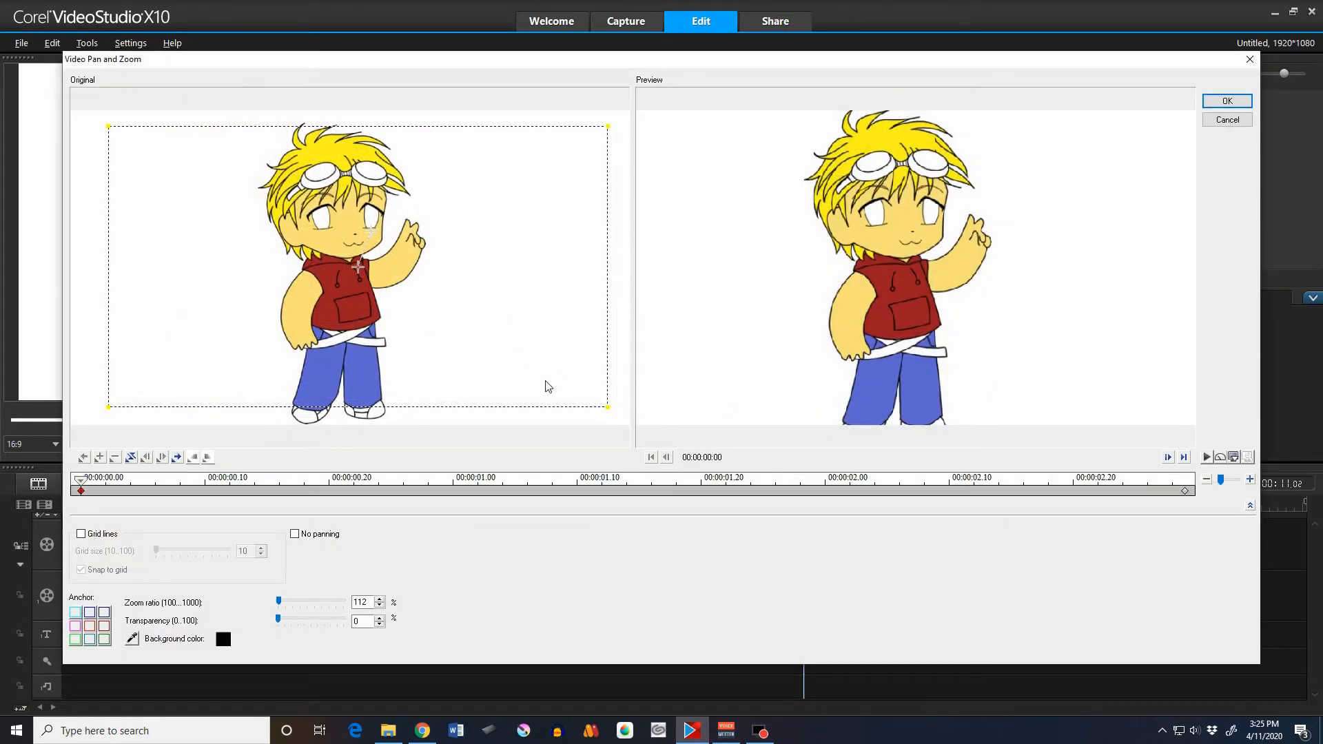
- Zoom the start frame to 280% and position it over the cartoon character's face and raised hand
{"action": "key", "text": "alt+p"}
{"action": "left_click_drag", "start_coordinate": [606, 409], "coordinate": [437, 337]}
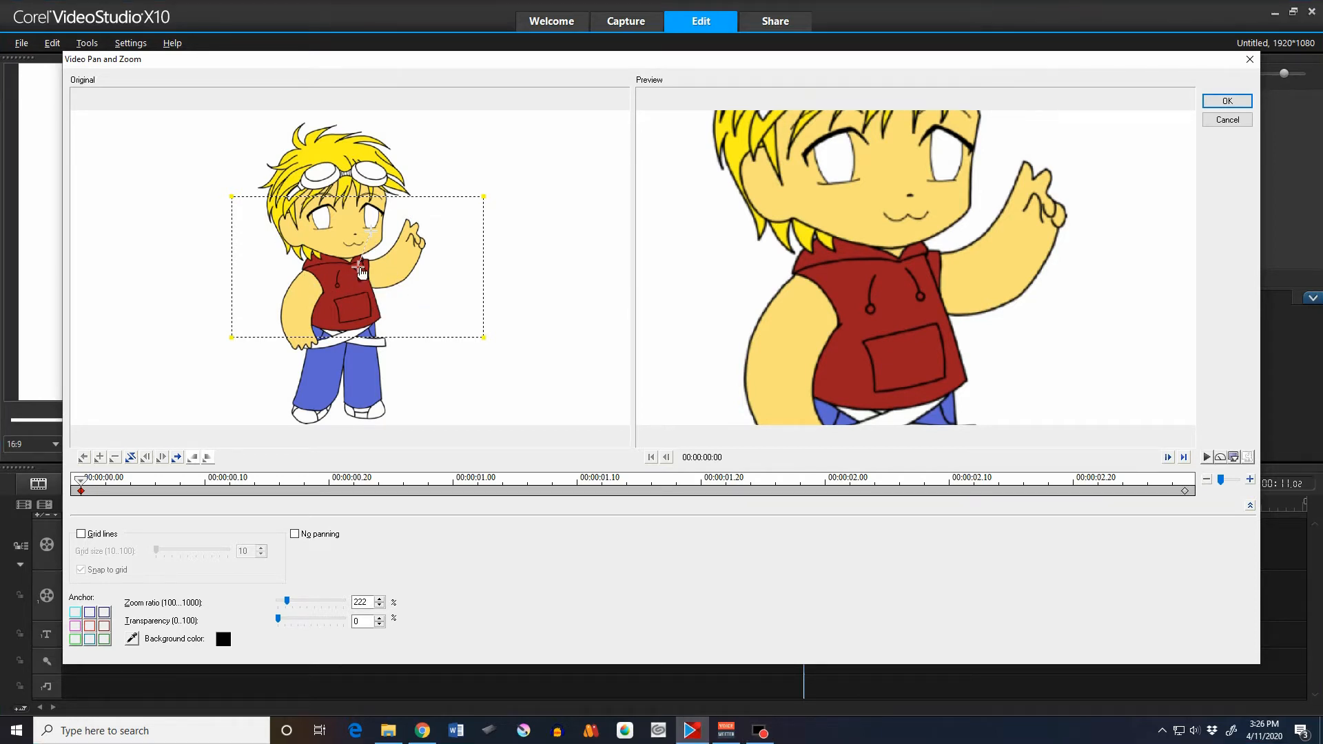
{"action": "left_click_drag", "start_coordinate": [359, 267], "coordinate": [340, 214]}
{"action": "left_click_drag", "start_coordinate": [481, 295], "coordinate": [458, 278]}
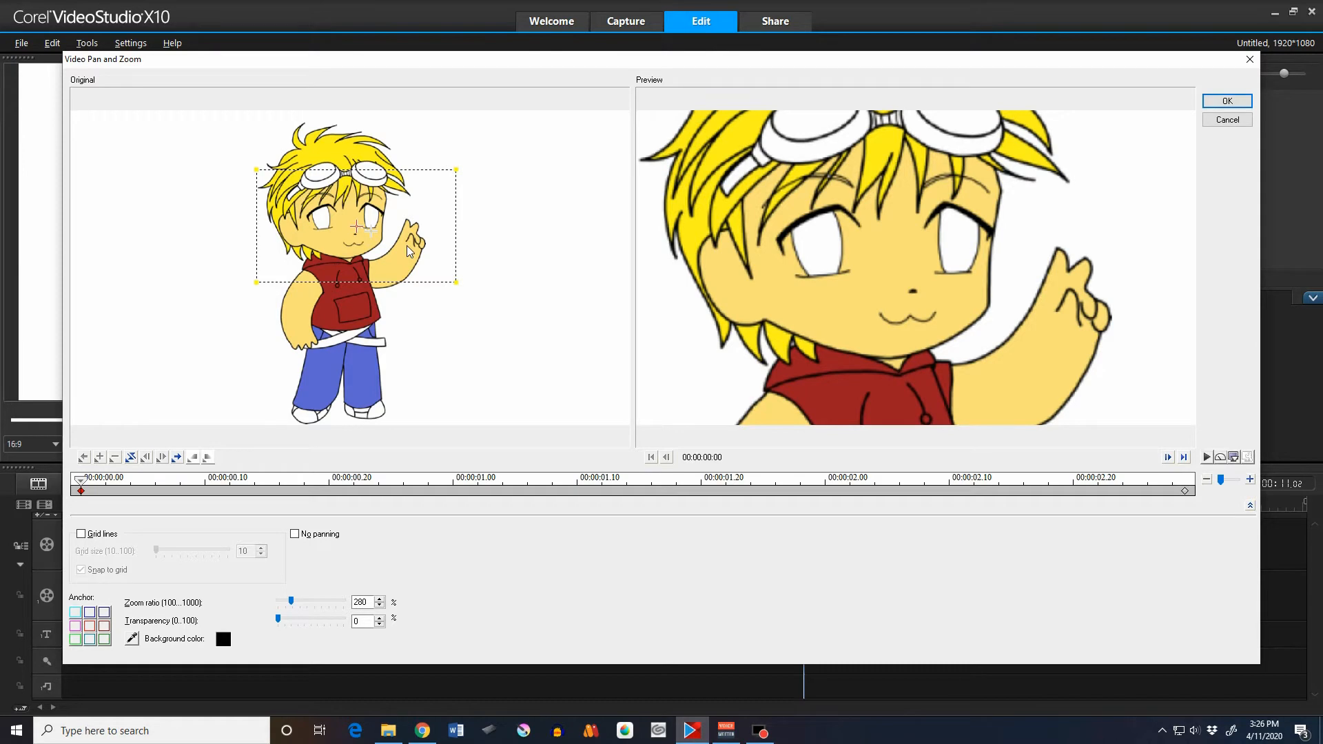
- Apply the Video Pan and Zoom filter to the best1.jpg clip and tighten its start frame in the custom settings
{"action": "left_click", "coordinate": [1250, 60]}
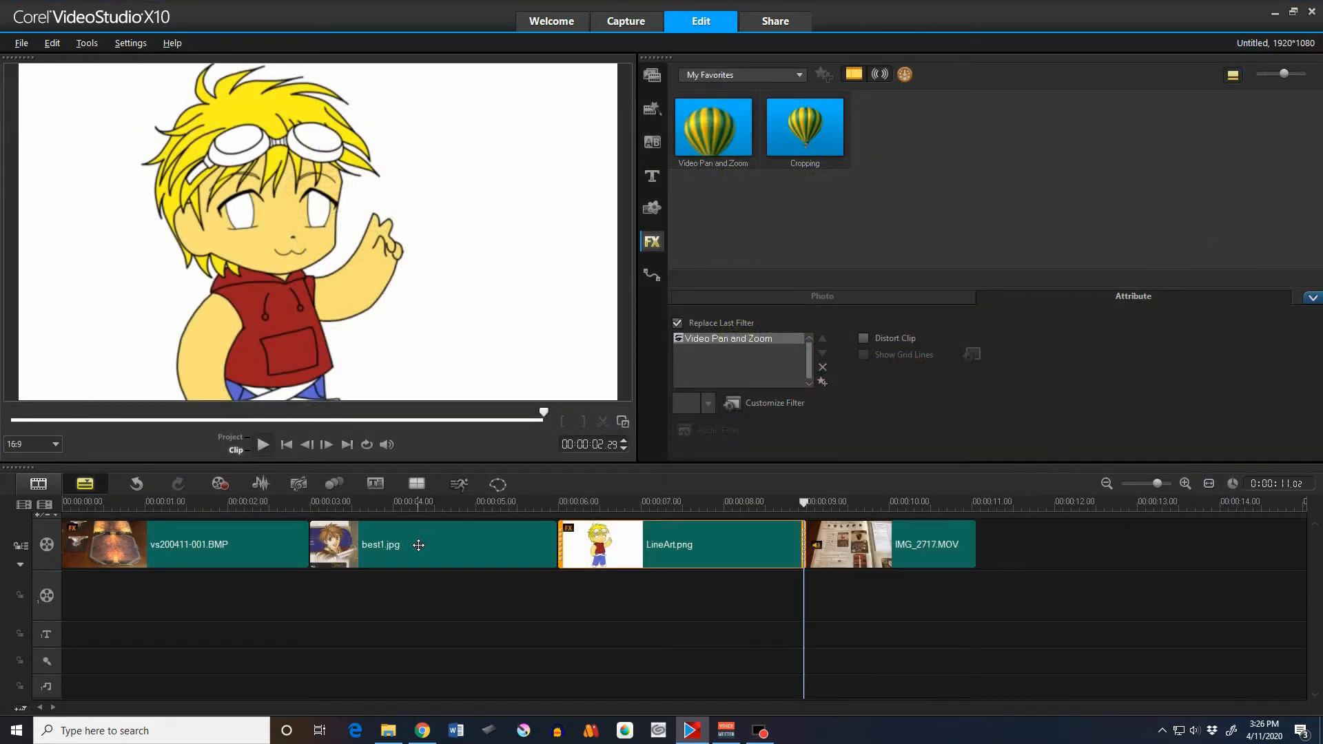
{"action": "left_click", "coordinate": [418, 545]}
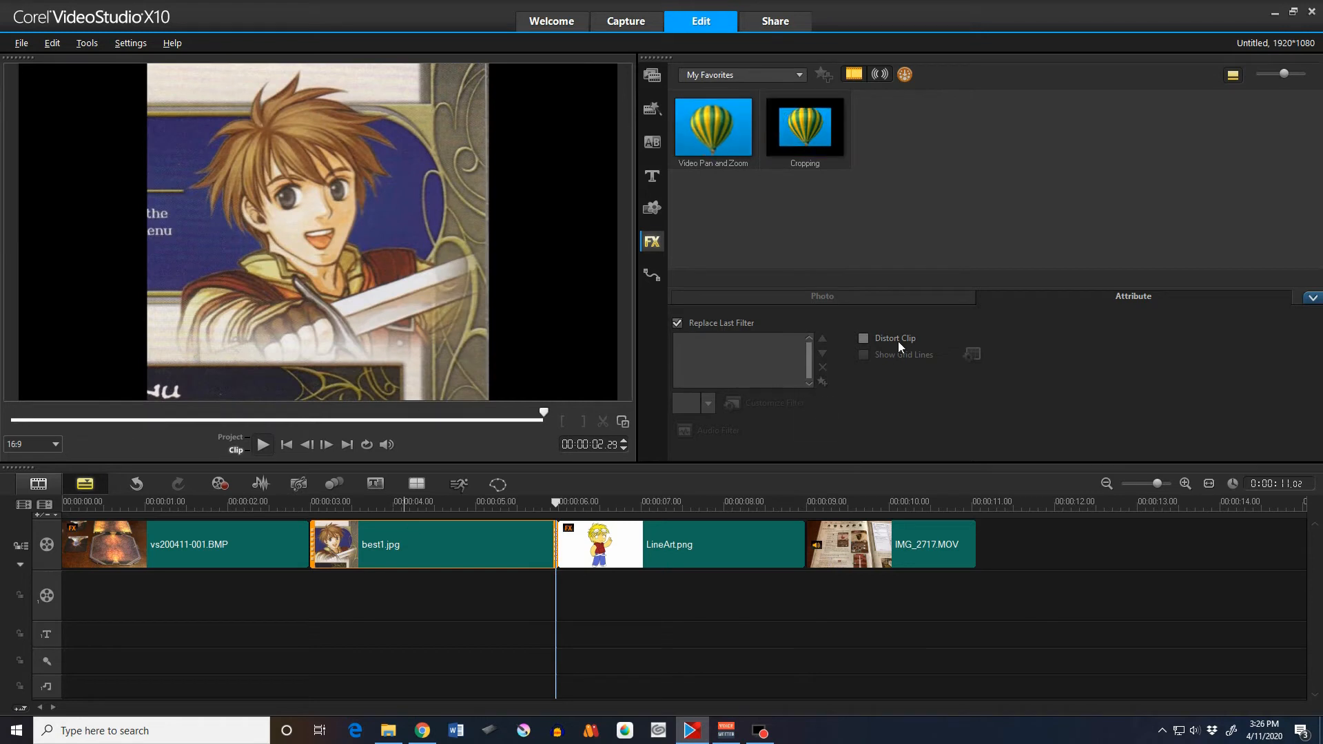
{"action": "left_click_drag", "start_coordinate": [721, 141], "coordinate": [437, 552]}
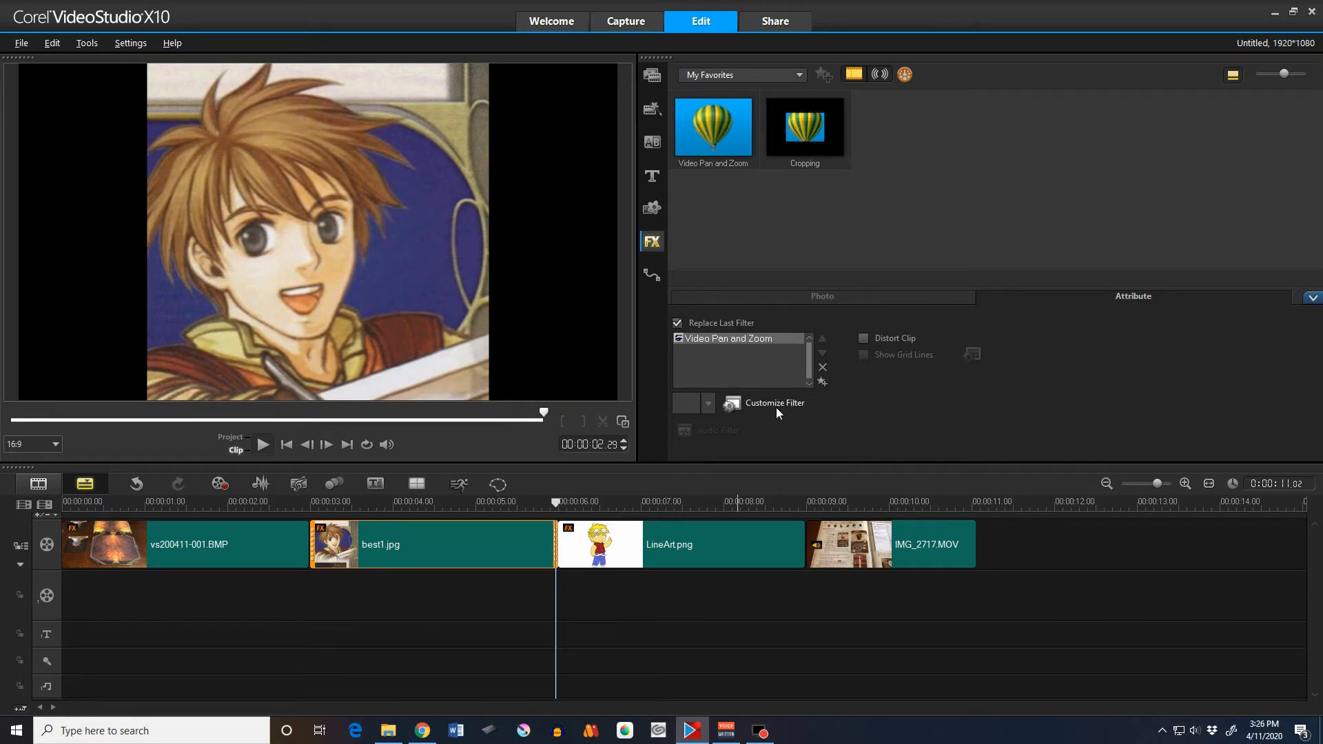
{"action": "left_click", "coordinate": [777, 408]}
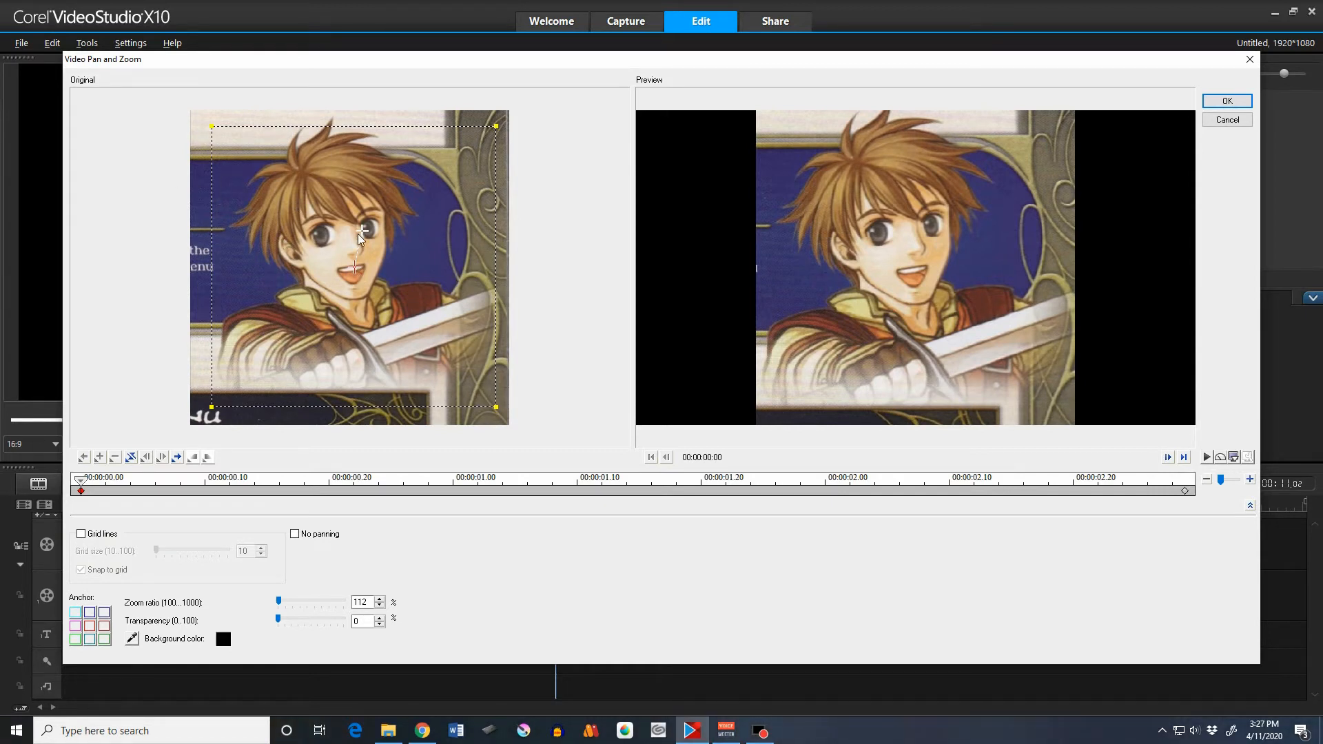
{"action": "left_click_drag", "start_coordinate": [207, 411], "coordinate": [245, 377]}
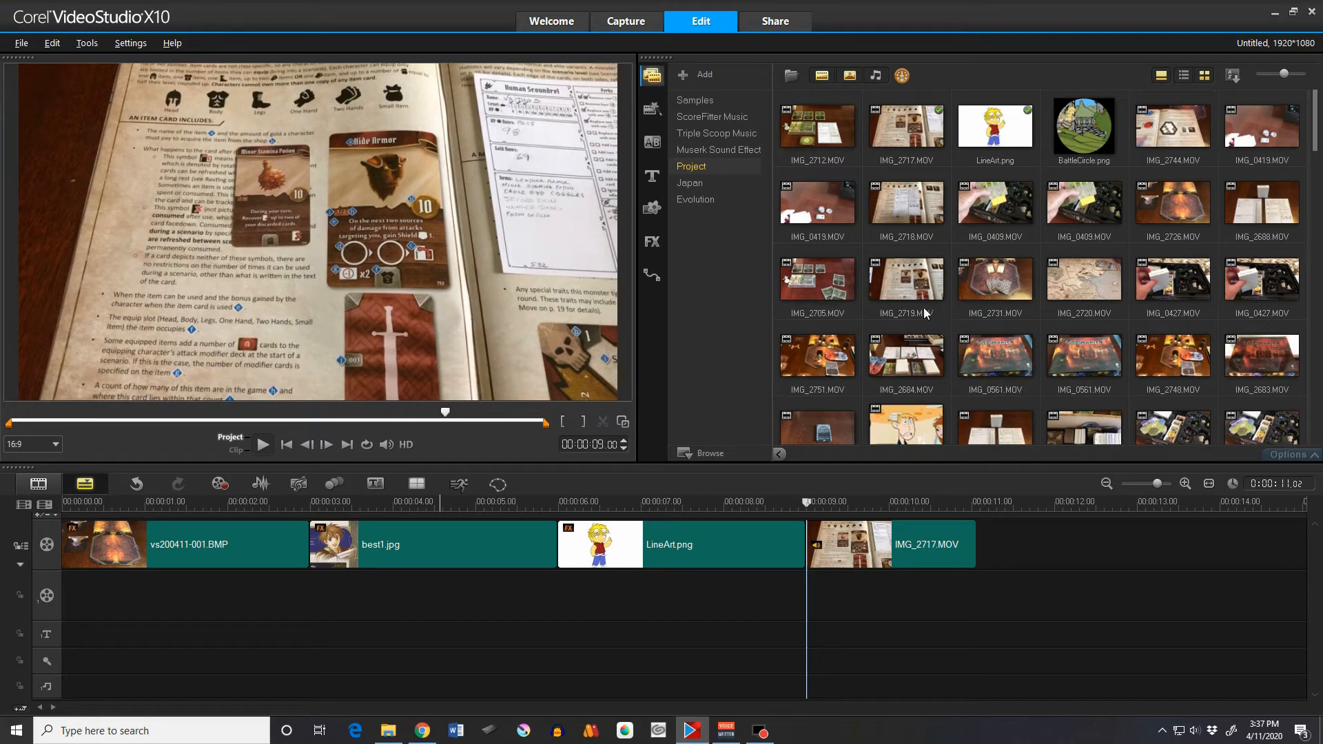
- Apply the Cropping filter from My Favorites to the IMG_2717.MOV clip and open the filter's custom settings
{"action": "left_click", "coordinate": [910, 544]}
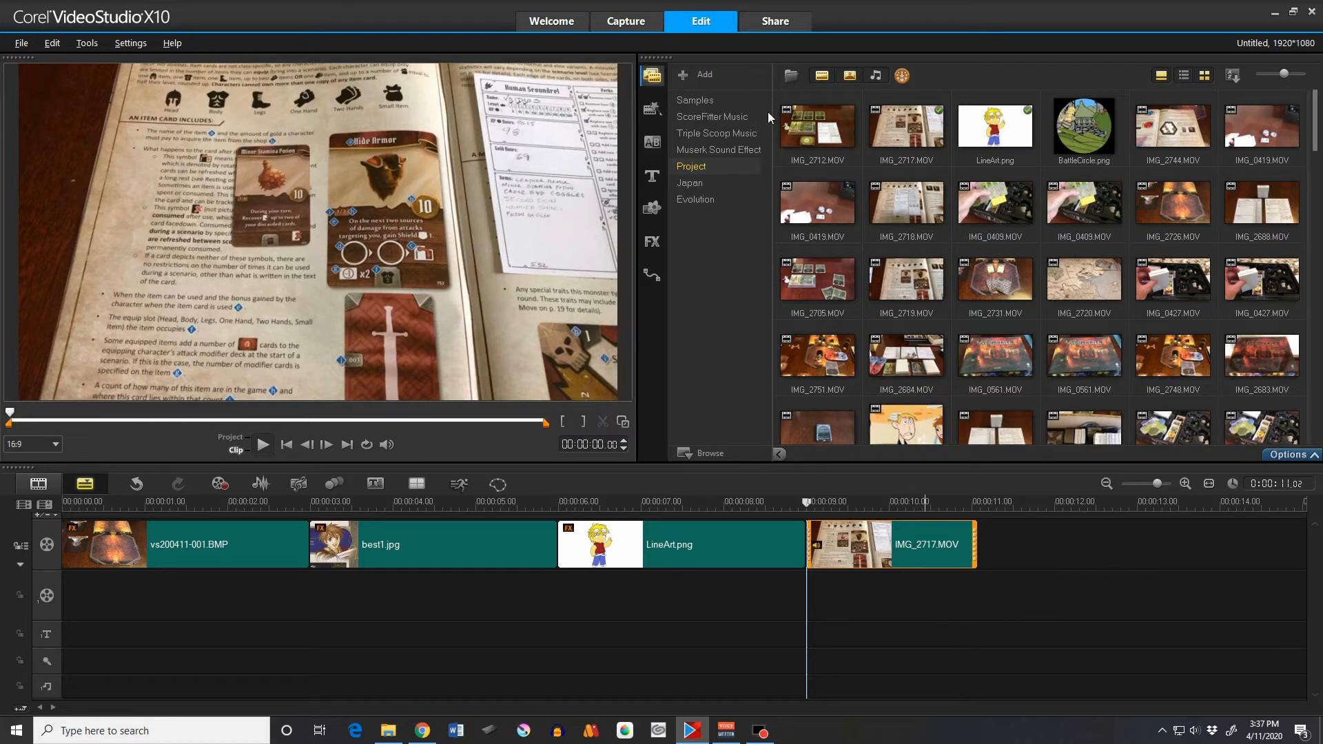
{"action": "left_click", "coordinate": [658, 241]}
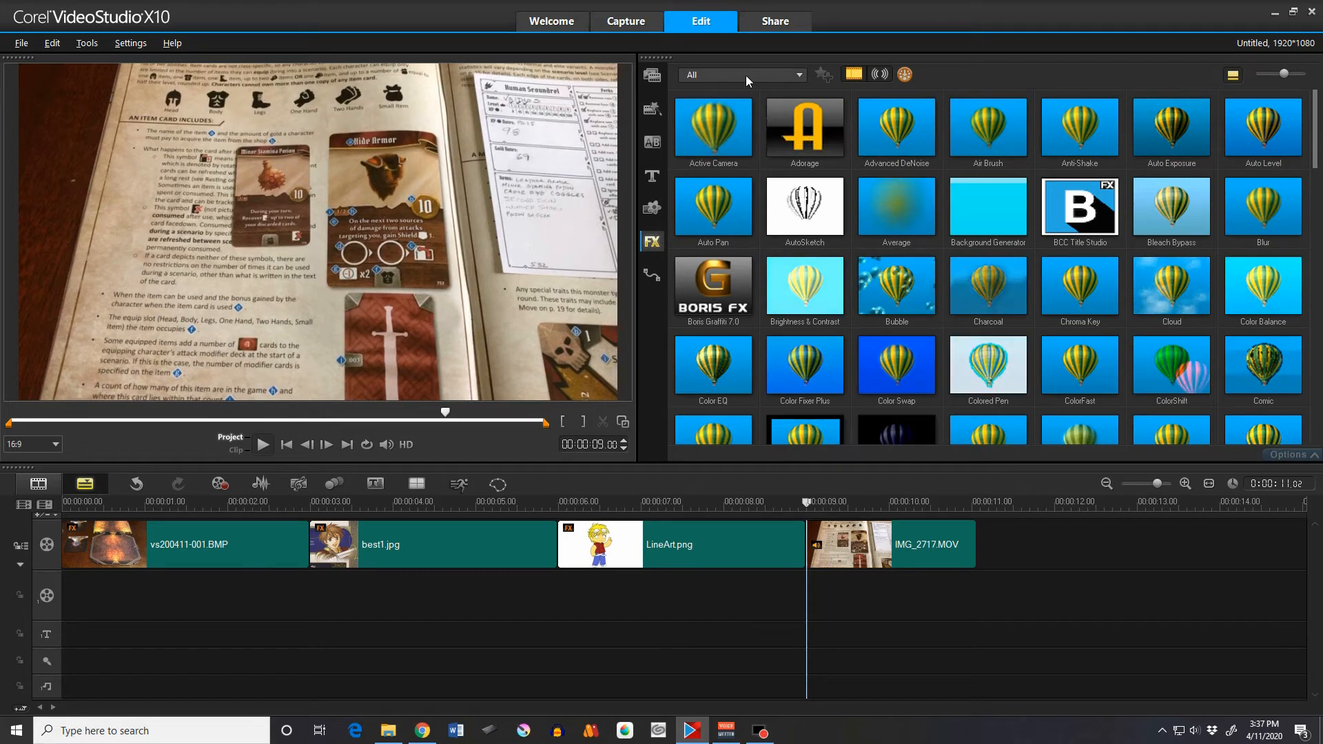
{"action": "left_click", "coordinate": [786, 77]}
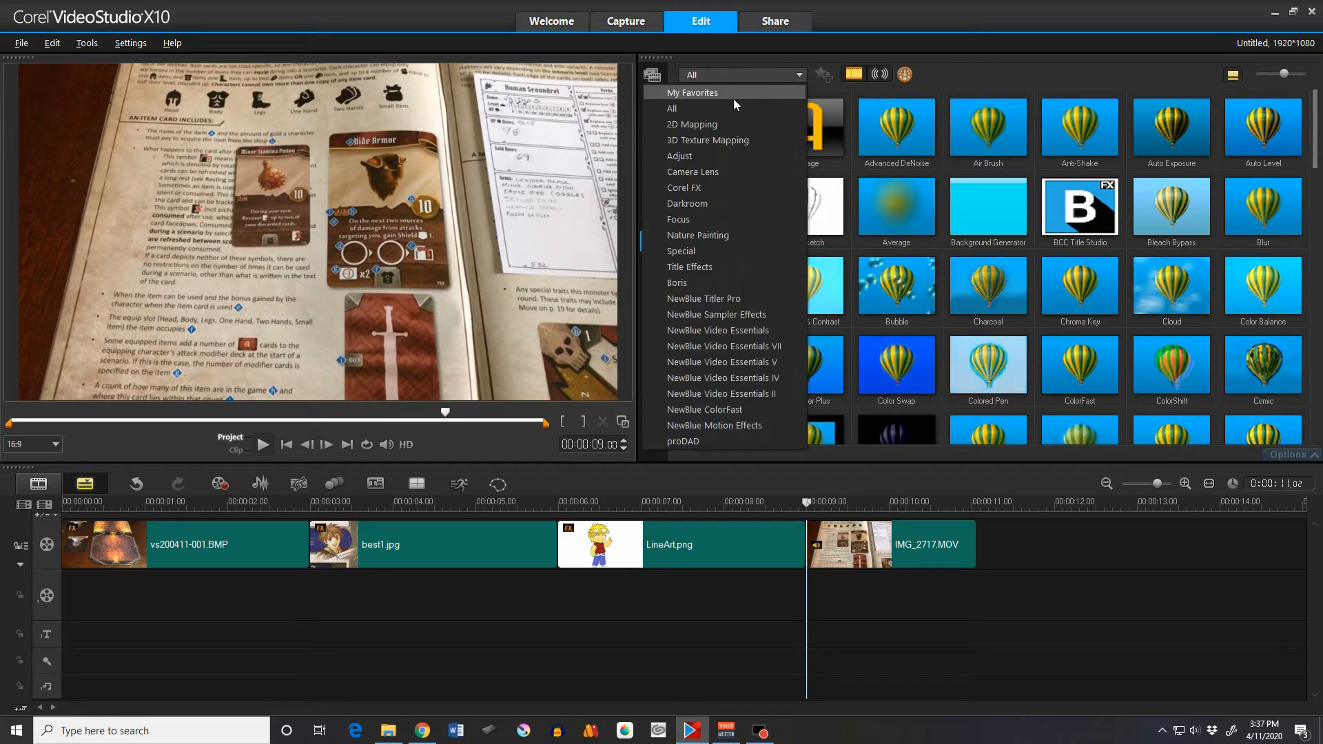
{"action": "left_click", "coordinate": [710, 93]}
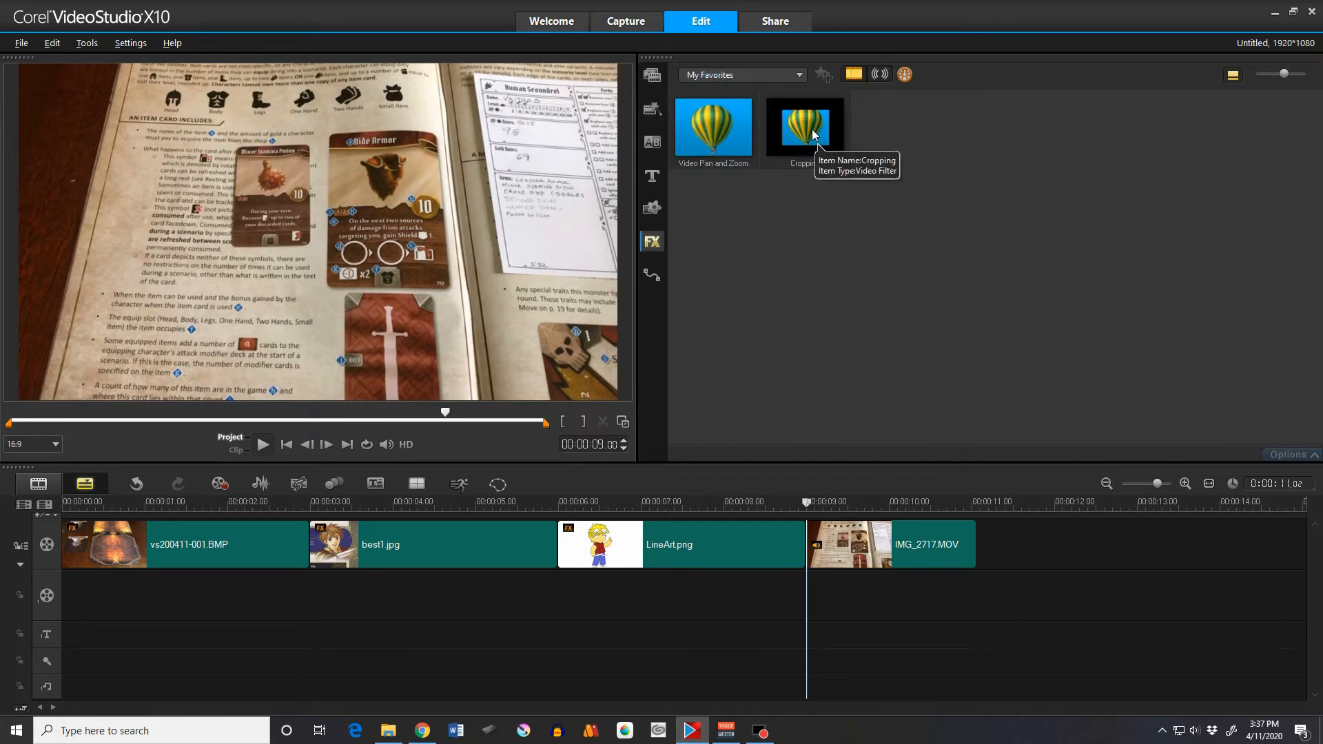
{"action": "left_click", "coordinate": [808, 168]}
{"action": "left_click_drag", "start_coordinate": [808, 168], "coordinate": [892, 547]}
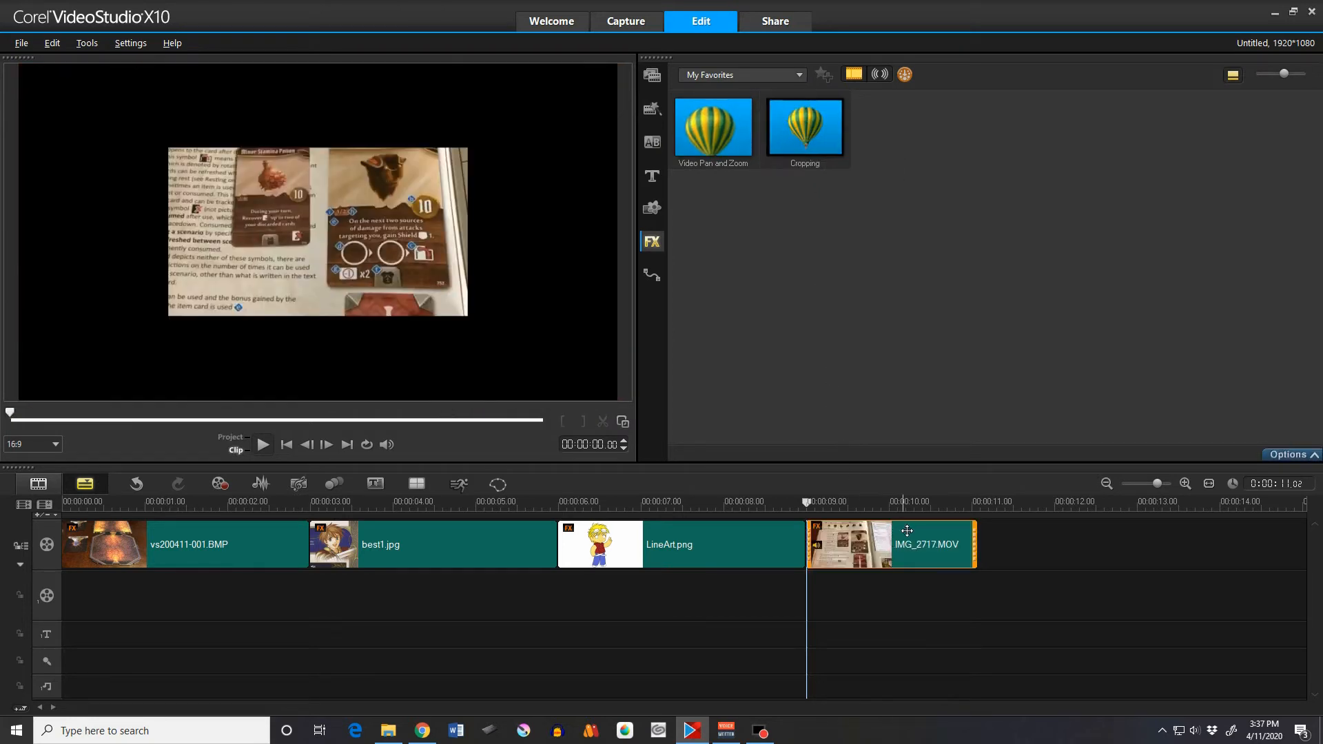
{"action": "left_click", "coordinate": [1303, 456]}
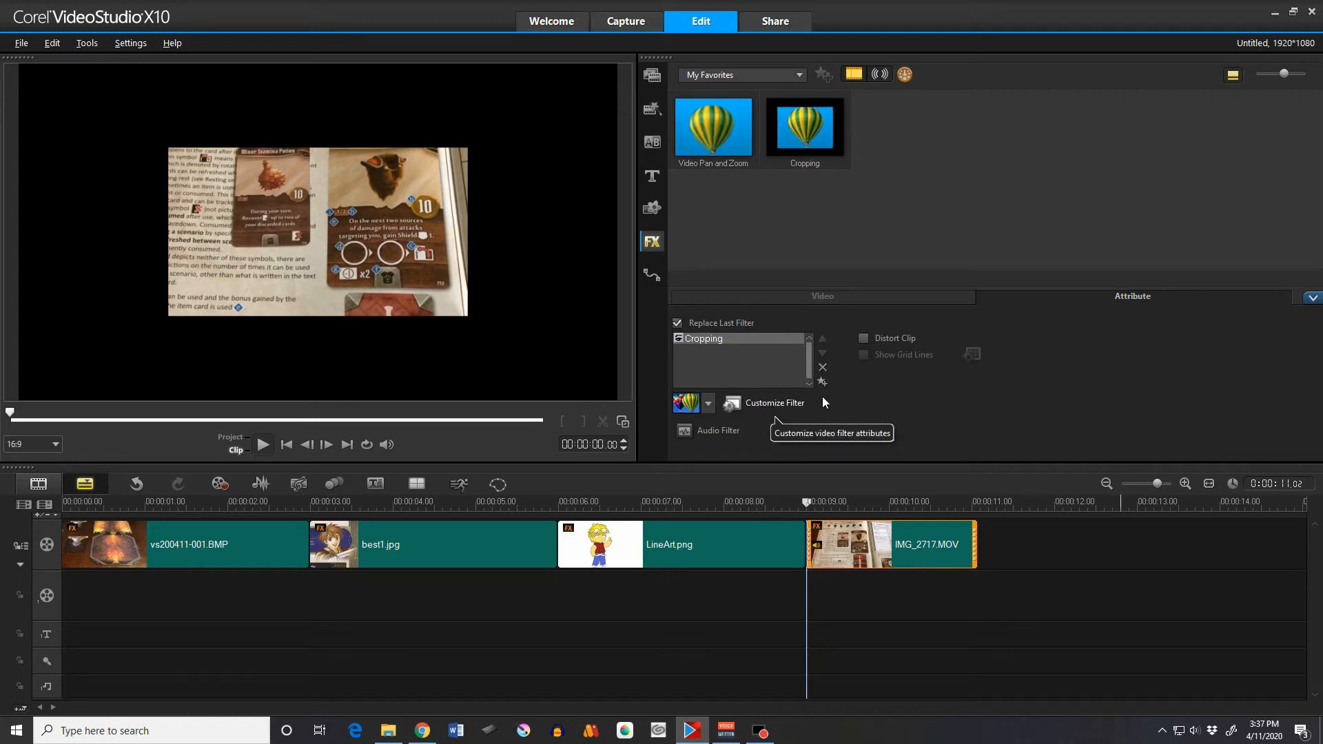
{"action": "left_click", "coordinate": [773, 405]}
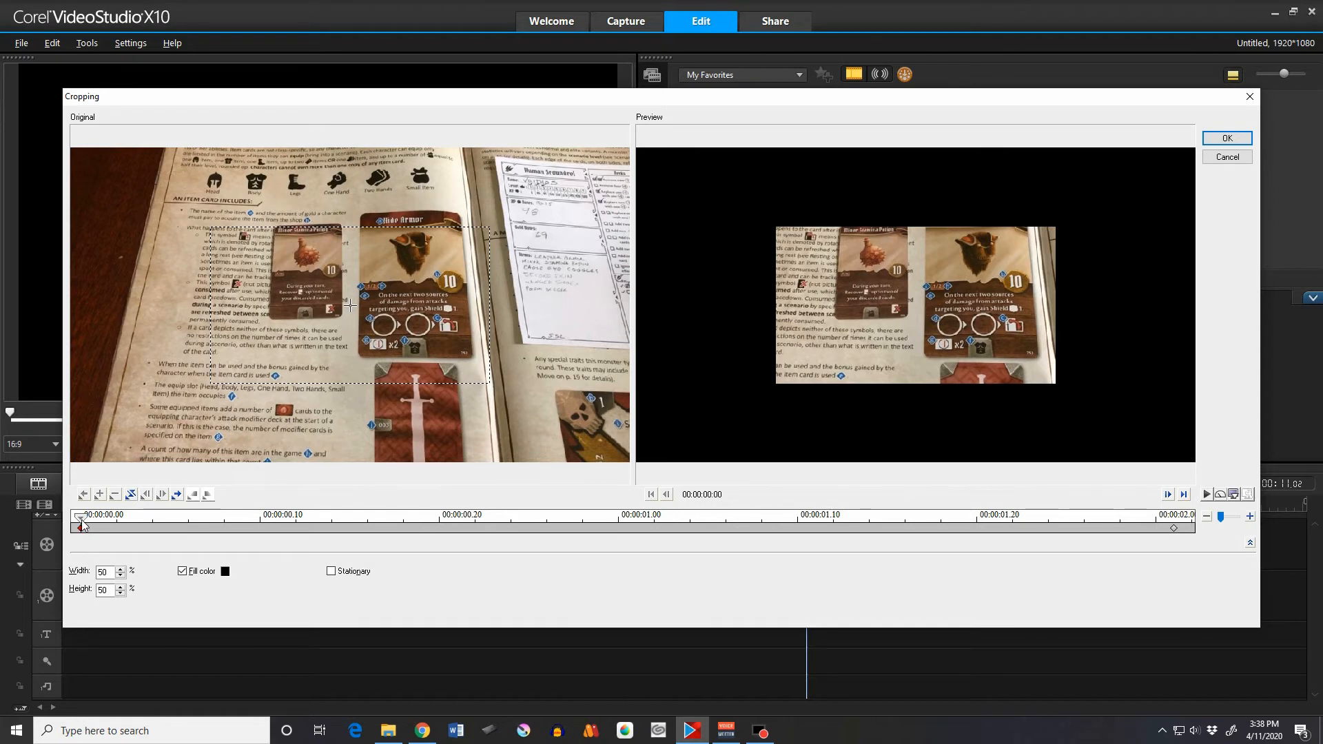
- Scrub through the default cropping animation and return to the first keyframe
{"action": "left_click_drag", "start_coordinate": [81, 525], "coordinate": [999, 527]}
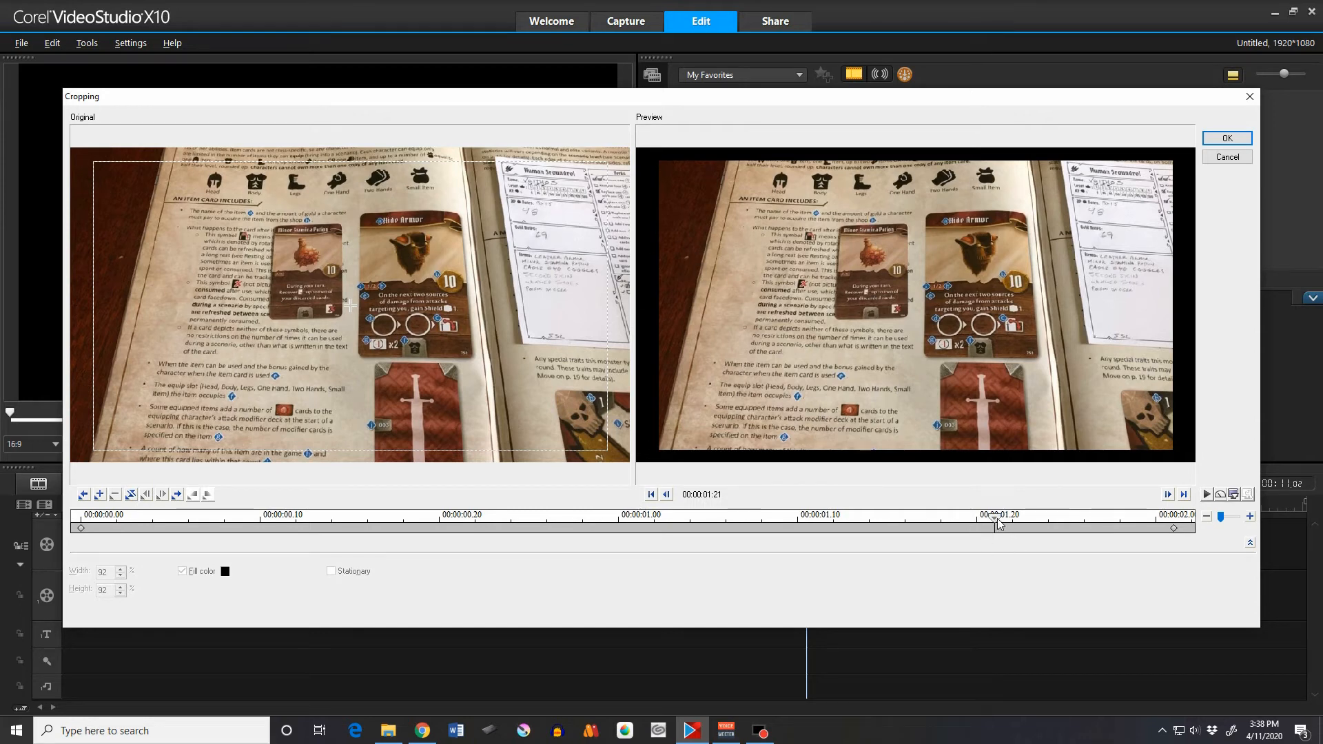
{"action": "left_click_drag", "start_coordinate": [998, 523], "coordinate": [678, 542]}
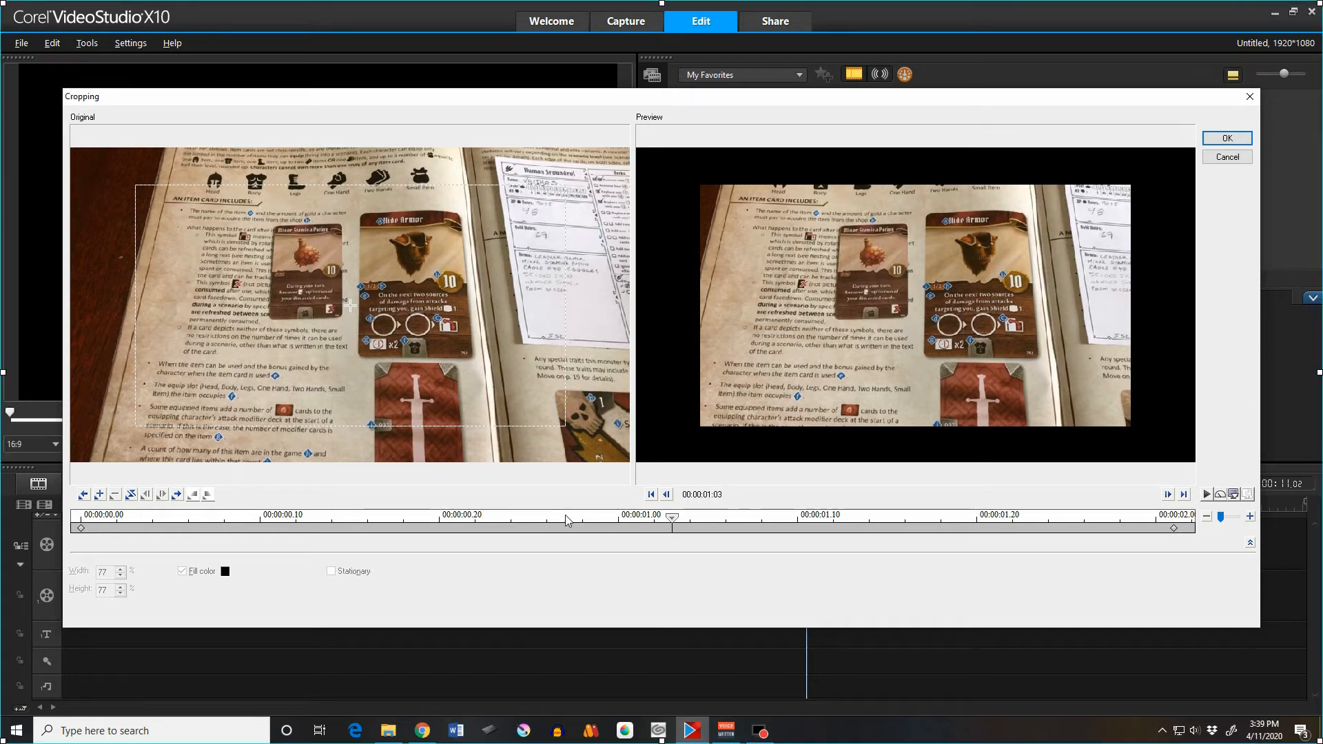
{"action": "left_click", "coordinate": [652, 495]}
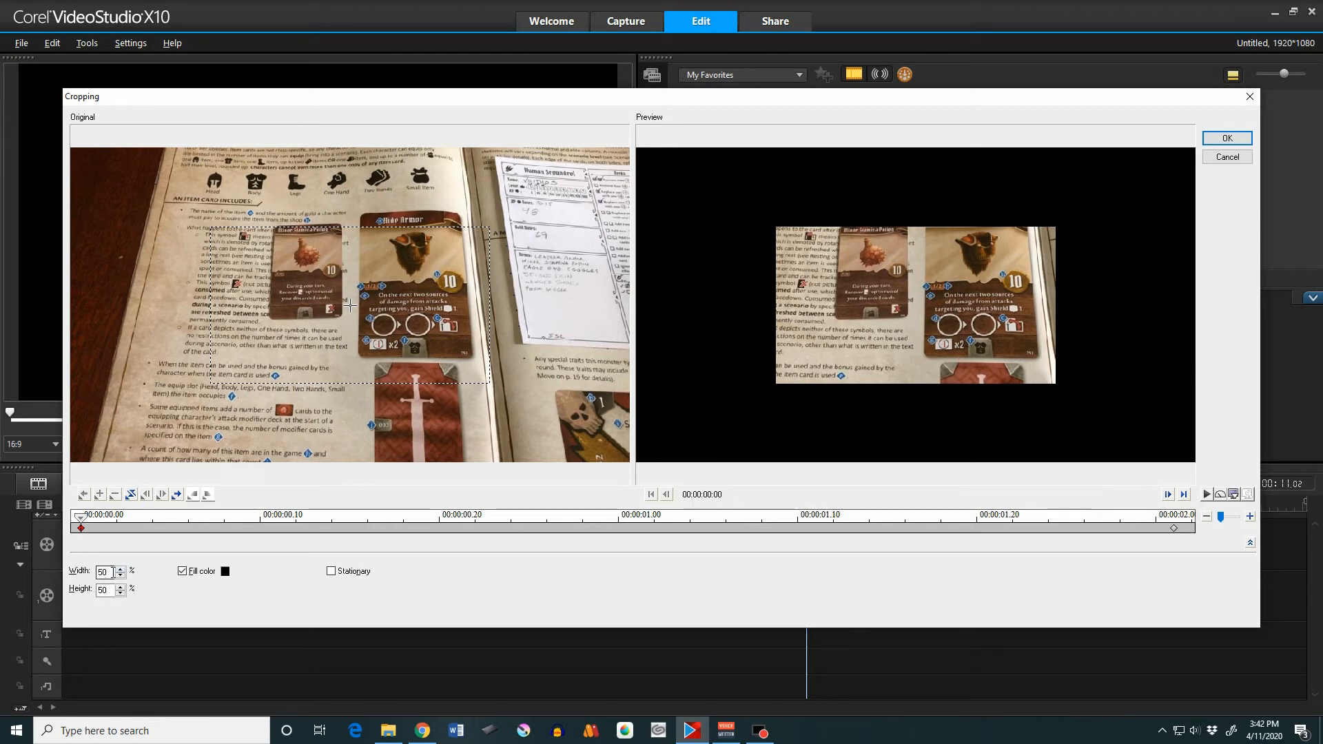
- Set the crop width and height of the first keyframe to 100%
{"action": "double_click", "coordinate": [113, 572]}
{"action": "type", "text": "100"}
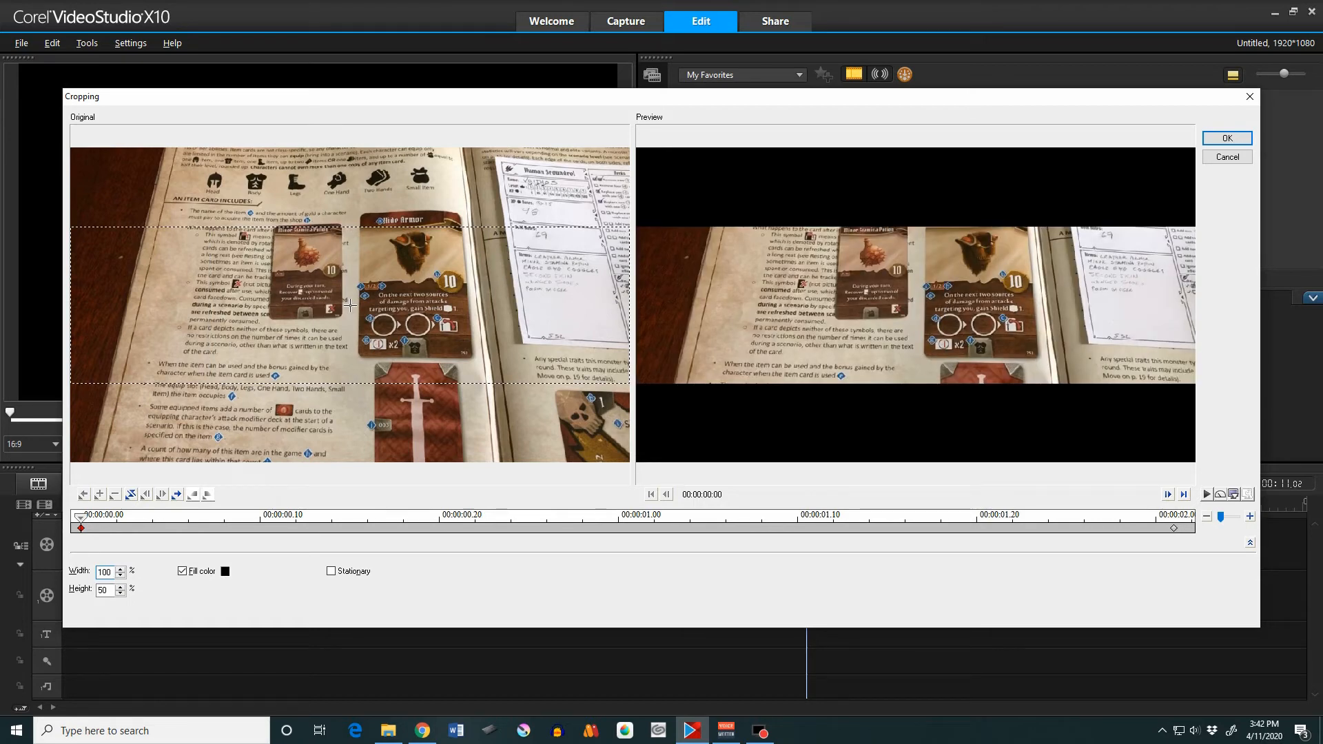
{"action": "left_click_drag", "start_coordinate": [112, 591], "coordinate": [73, 597]}
{"action": "type", "text": "100"}
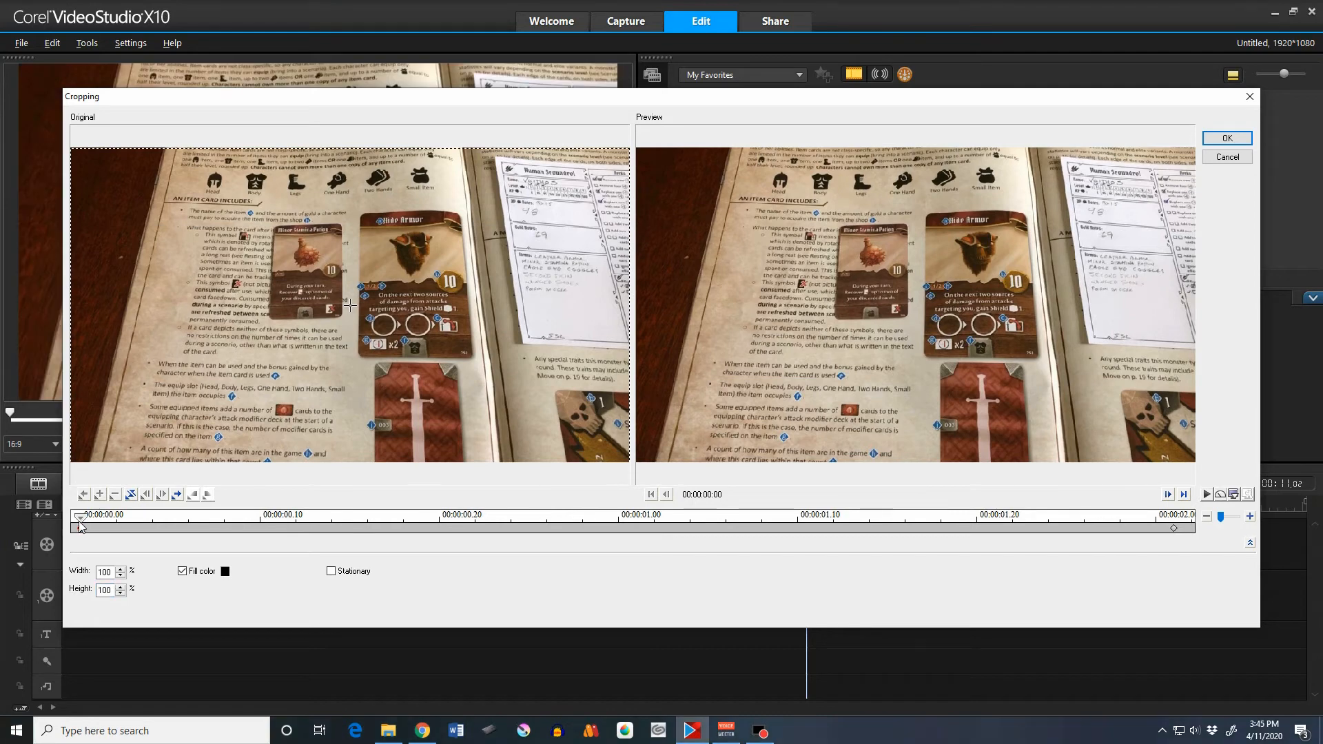
- Add a keyframe at 00:00:00:10 and set its crop to 15% width and 20% height
{"action": "left_click_drag", "start_coordinate": [79, 522], "coordinate": [271, 520]}
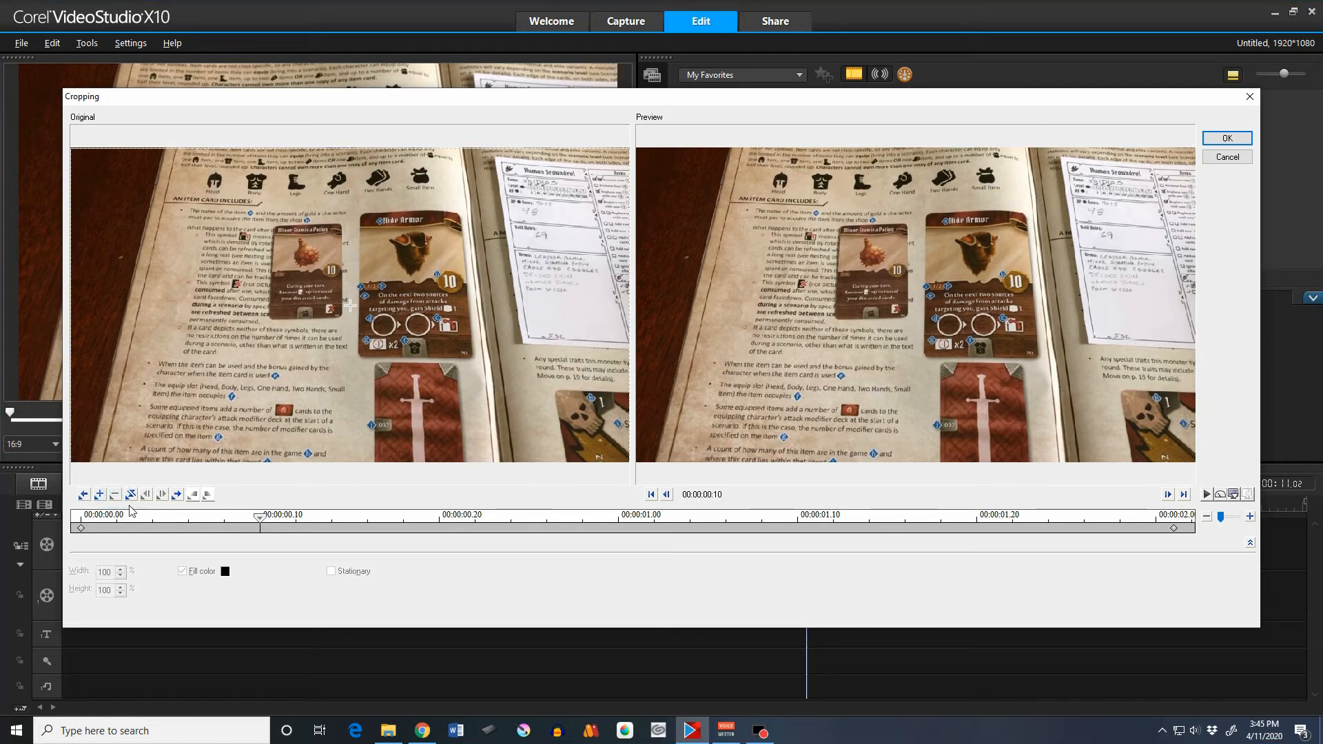
{"action": "left_click", "coordinate": [99, 495]}
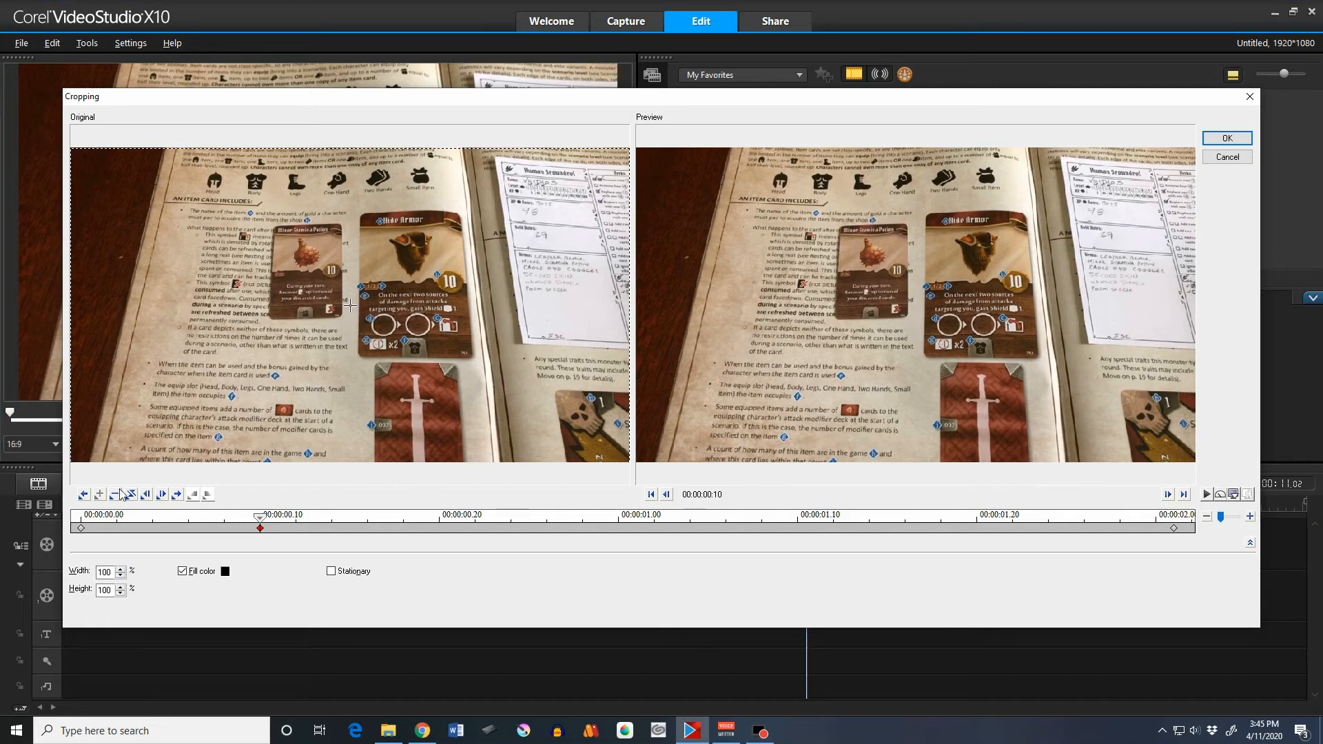
{"action": "left_click", "coordinate": [121, 577]}
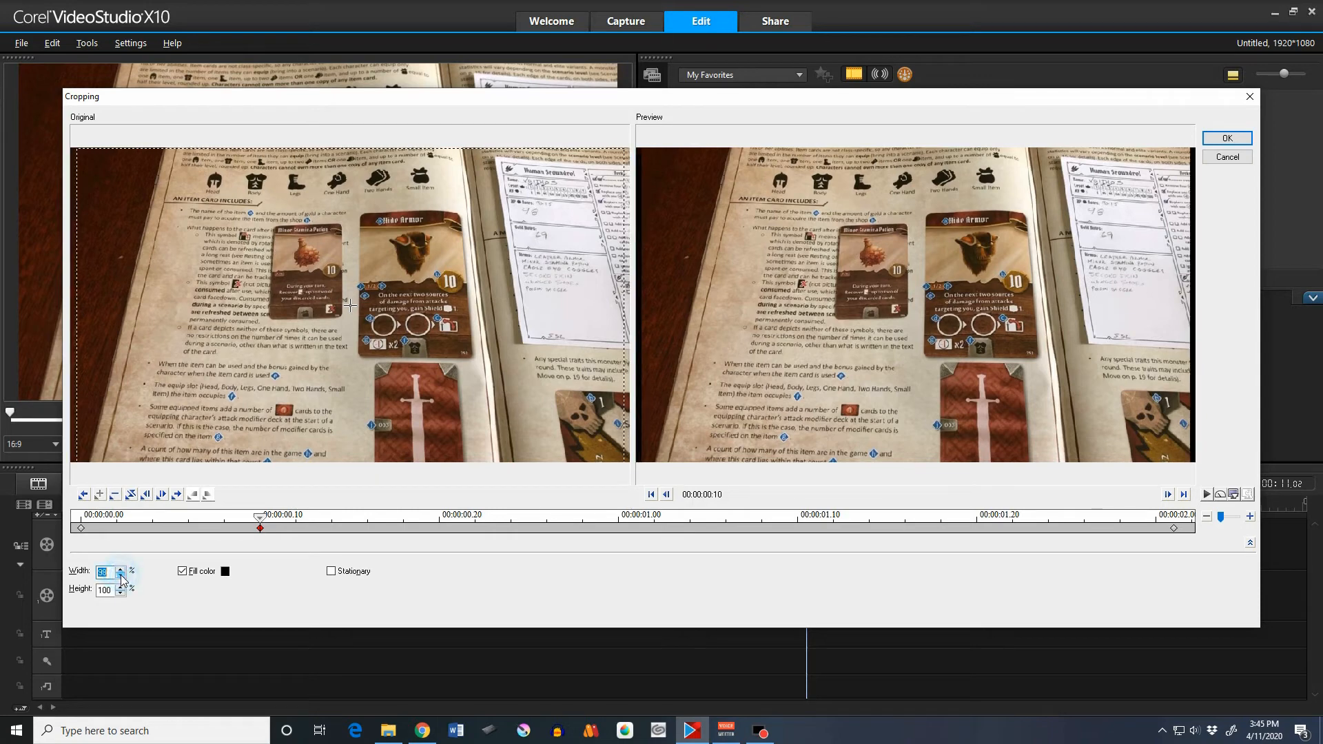
{"action": "left_click_drag", "start_coordinate": [121, 578], "coordinate": [121, 577]}
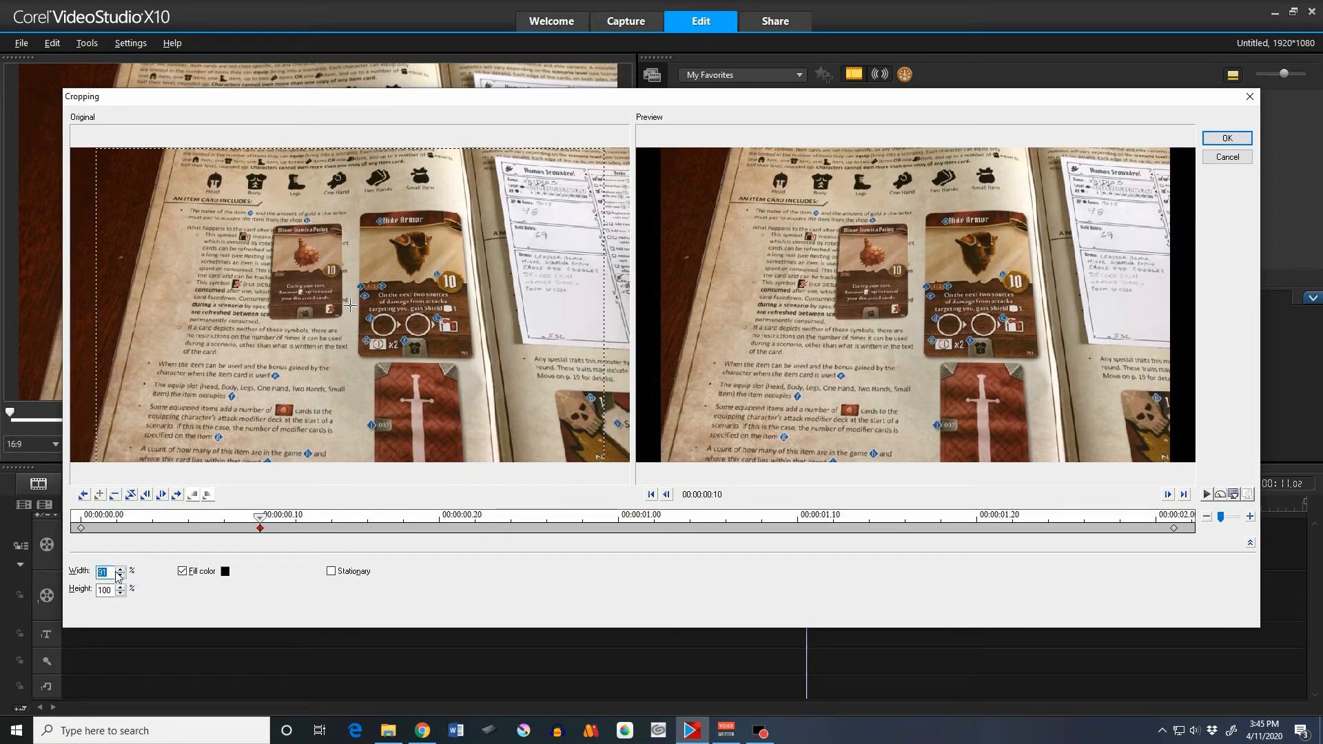
{"action": "type", "text": "15"}
{"action": "key", "text": "Tab"}
{"action": "type", "text": "20"}
{"action": "key", "text": "Tab"}
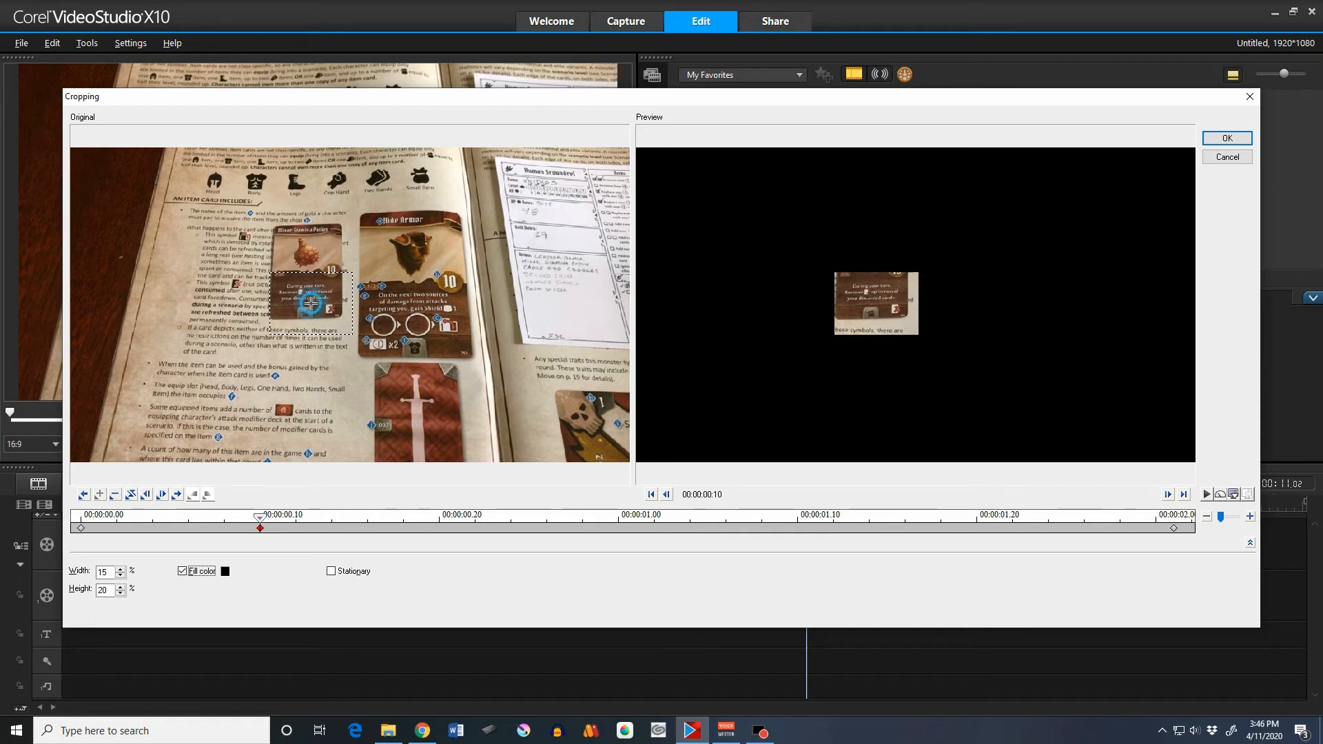
- Move the crop area over the Head icon near the page's upper-left corner and turn off the fill color
{"action": "left_click_drag", "start_coordinate": [311, 308], "coordinate": [215, 179]}
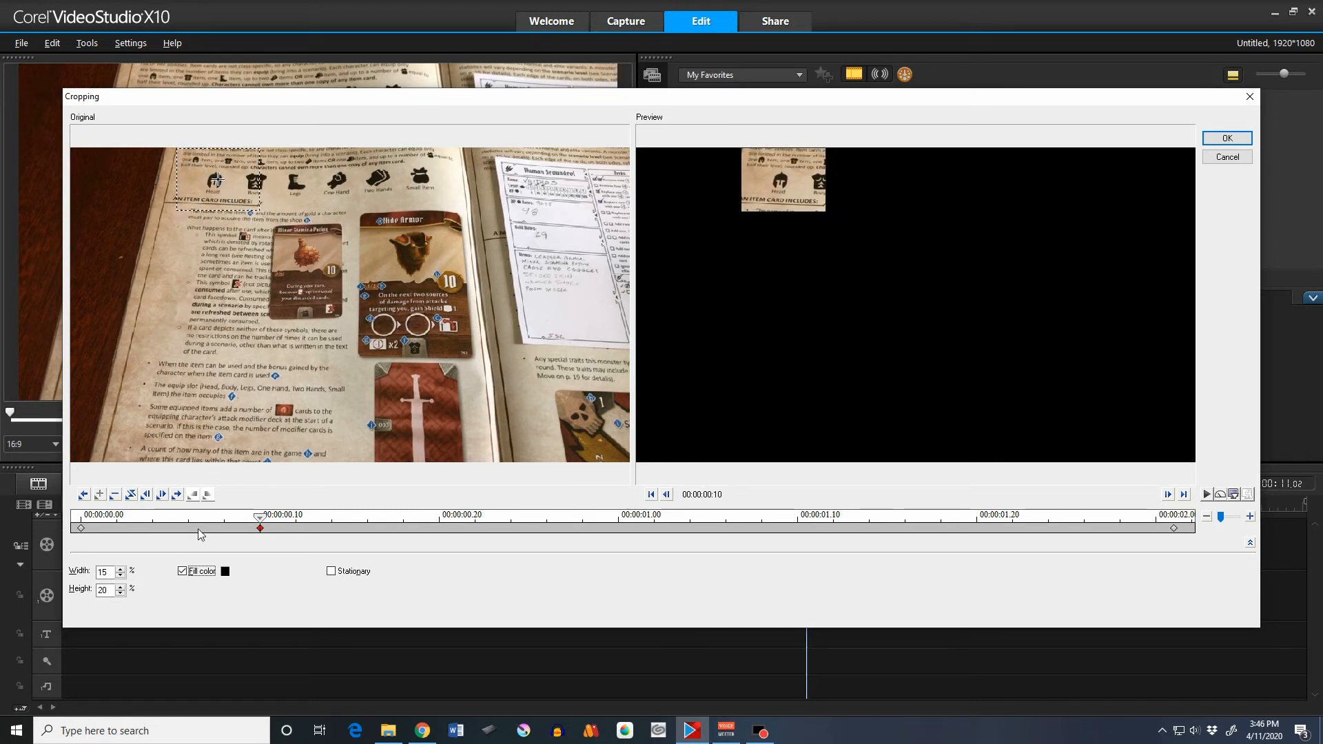
{"action": "left_click", "coordinate": [183, 572]}
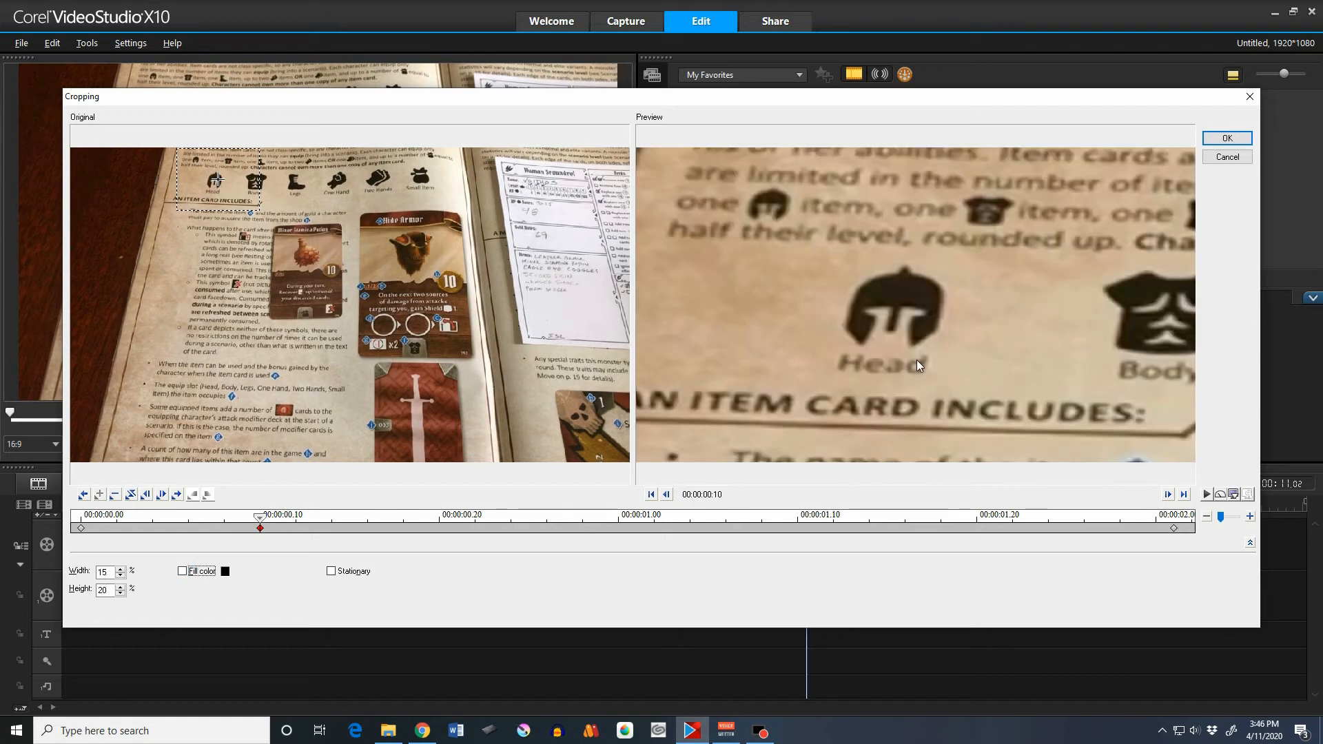
- Add a keyframe at 00:00:00:27 with a 40% by 40% crop area centred on the Minor Stamina Potion card
{"action": "left_click_drag", "start_coordinate": [260, 520], "coordinate": [577, 526]}
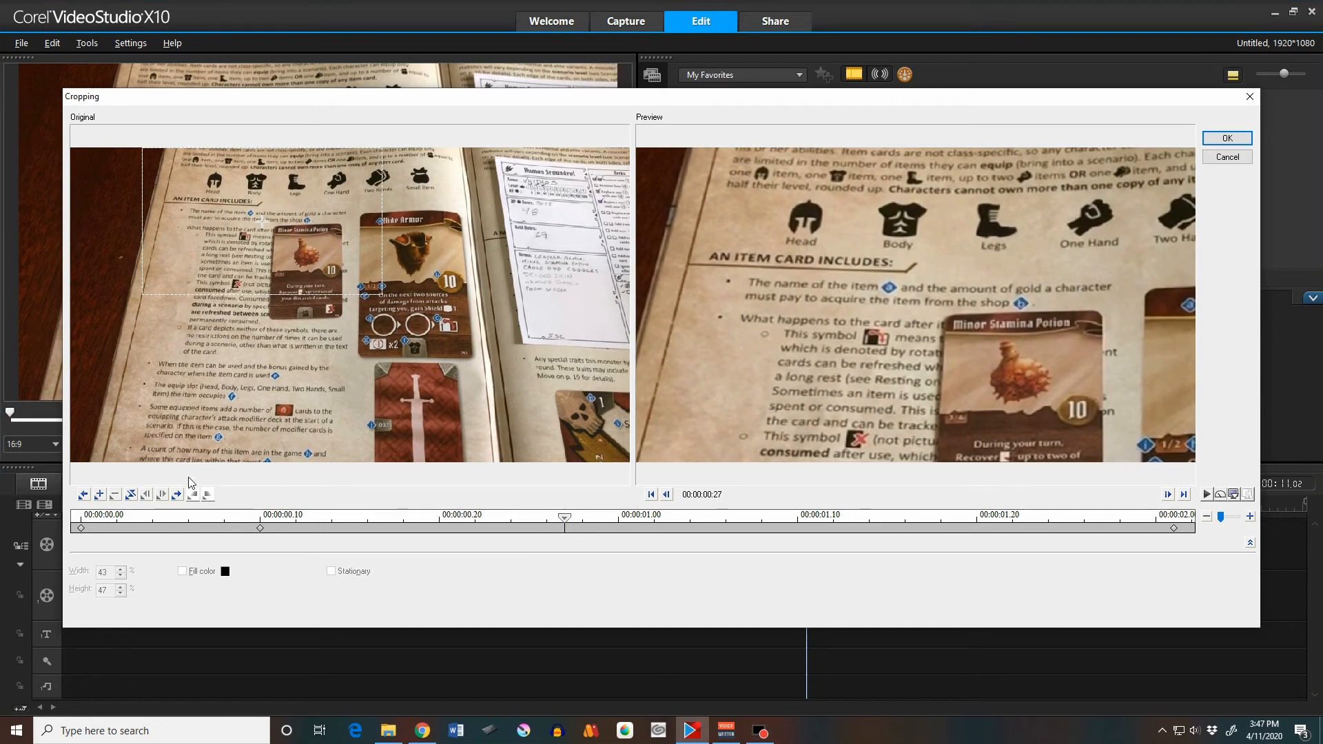
{"action": "left_click", "coordinate": [99, 495]}
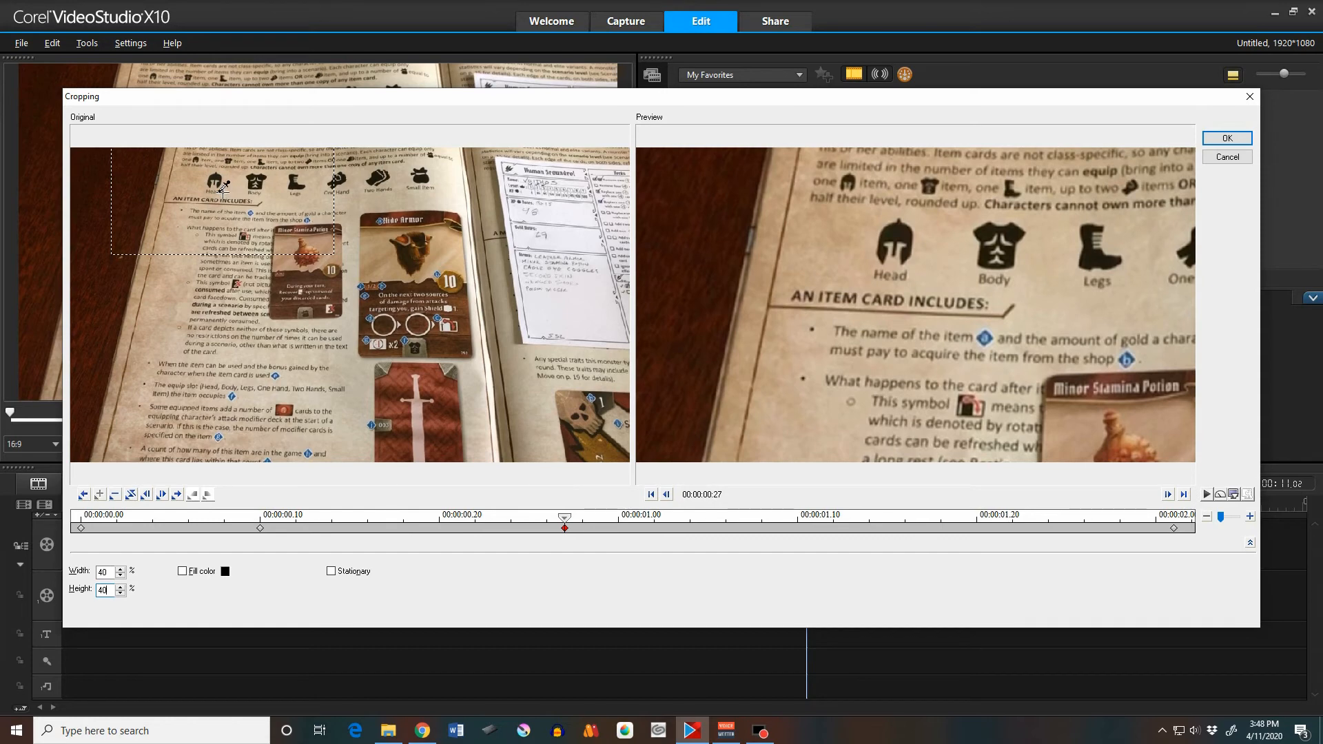
{"action": "left_click", "coordinate": [222, 191]}
{"action": "left_click_drag", "start_coordinate": [222, 190], "coordinate": [305, 274]}
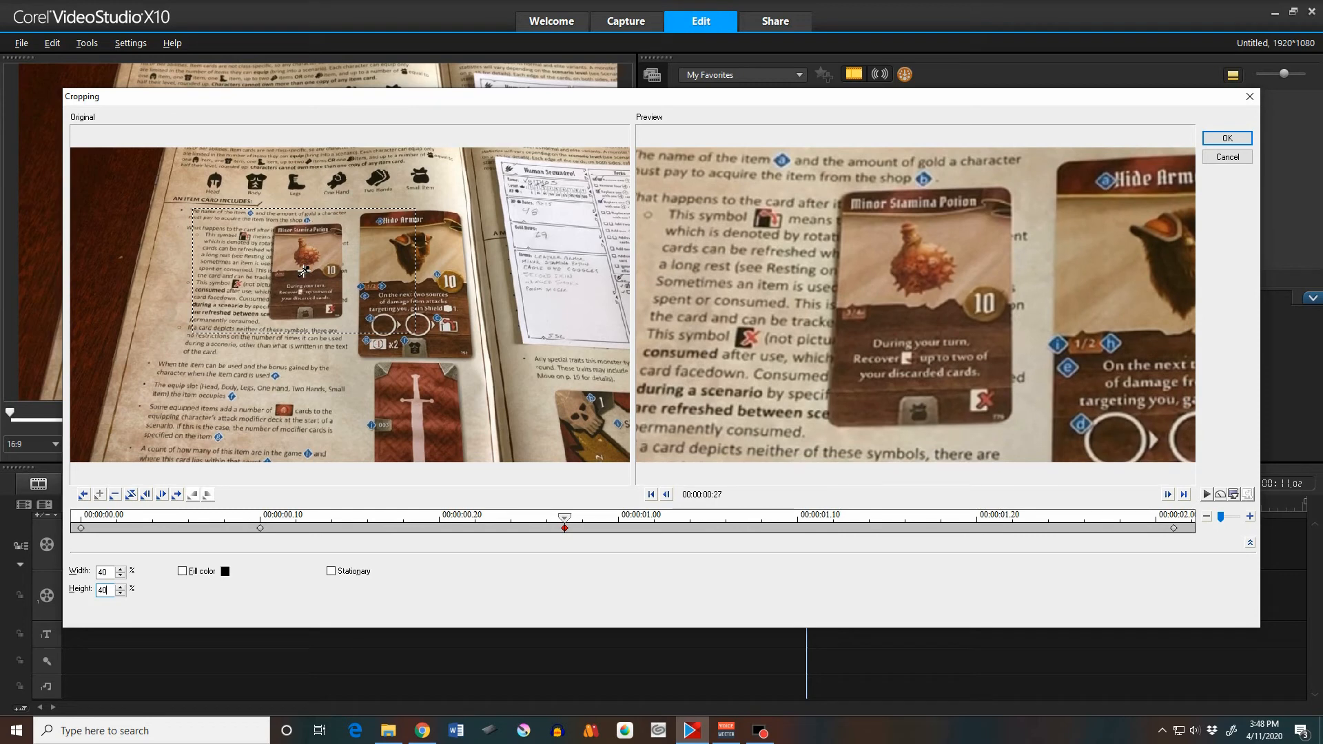
- Move the 00:00:00:10 keyframe to 00:00:00:08 and insert a new keyframe at 00:00:00:14
{"action": "left_click_drag", "start_coordinate": [563, 524], "coordinate": [1155, 526]}
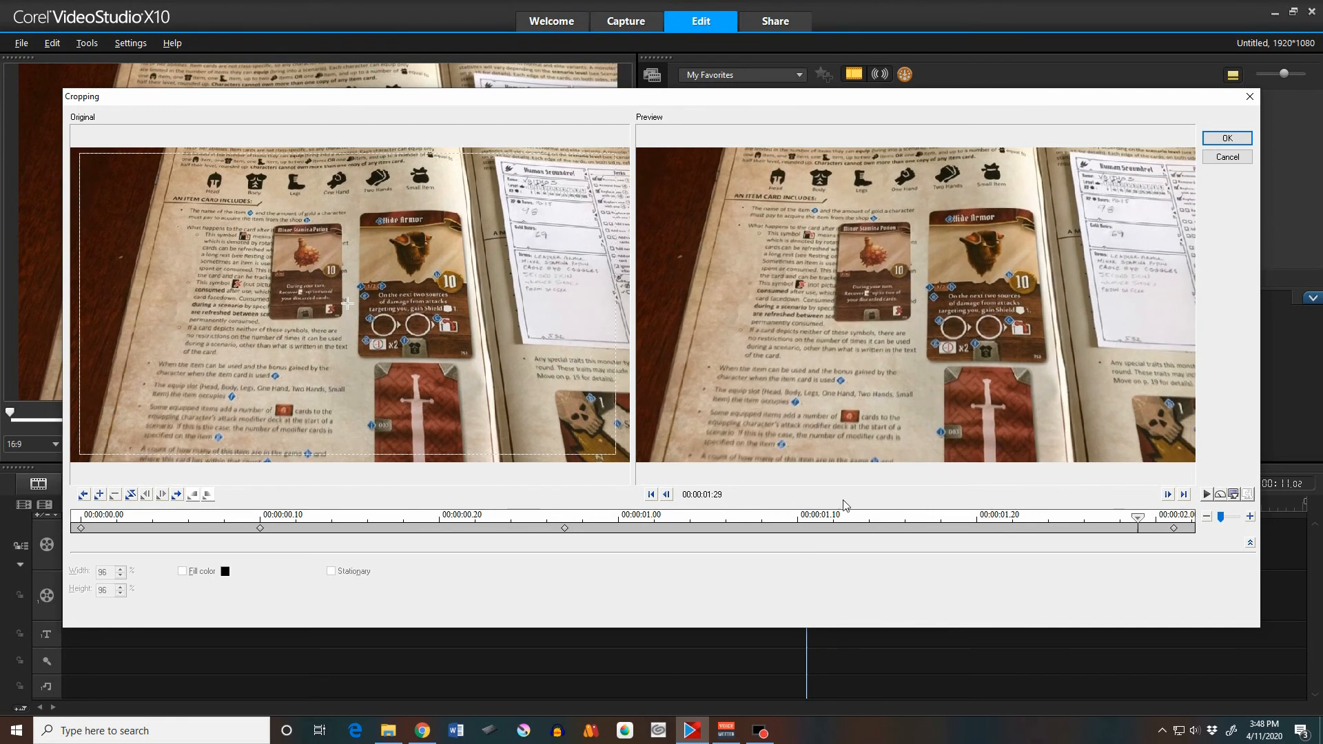
{"action": "left_click", "coordinate": [566, 529]}
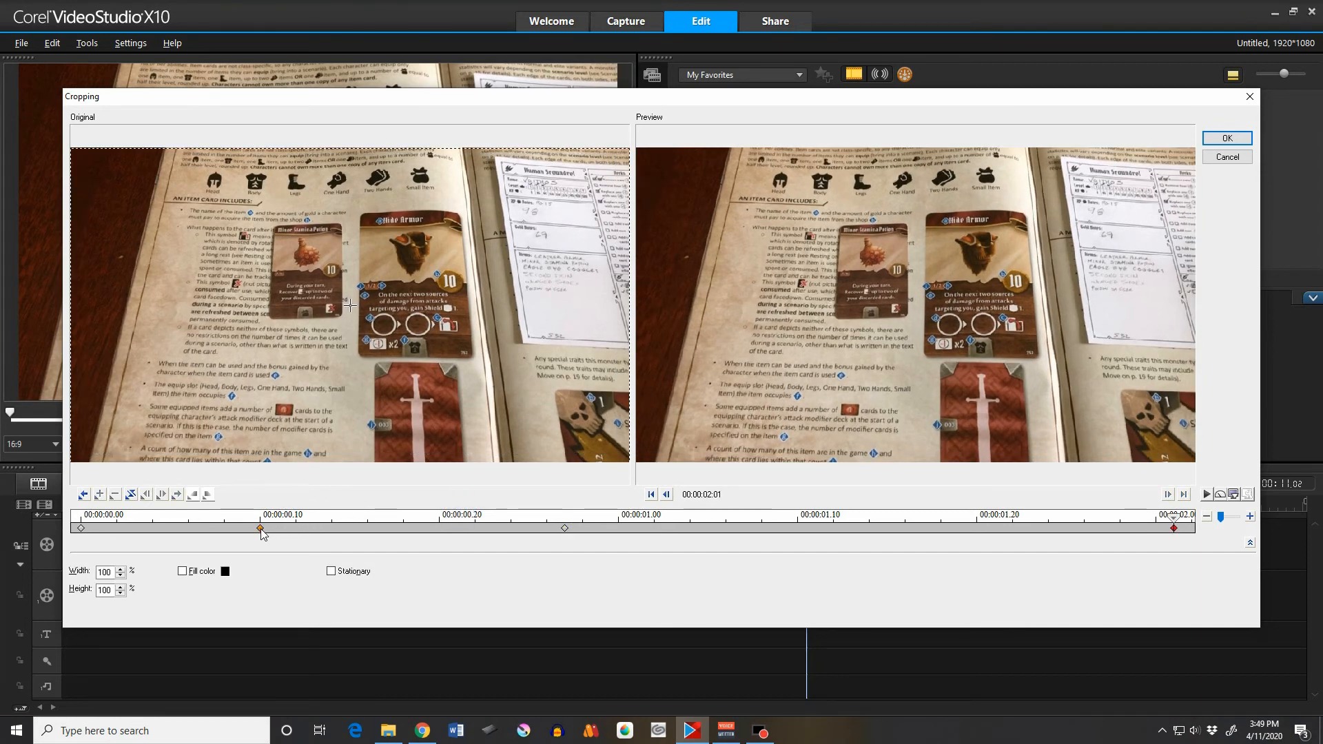
{"action": "left_click_drag", "start_coordinate": [262, 533], "coordinate": [337, 528]}
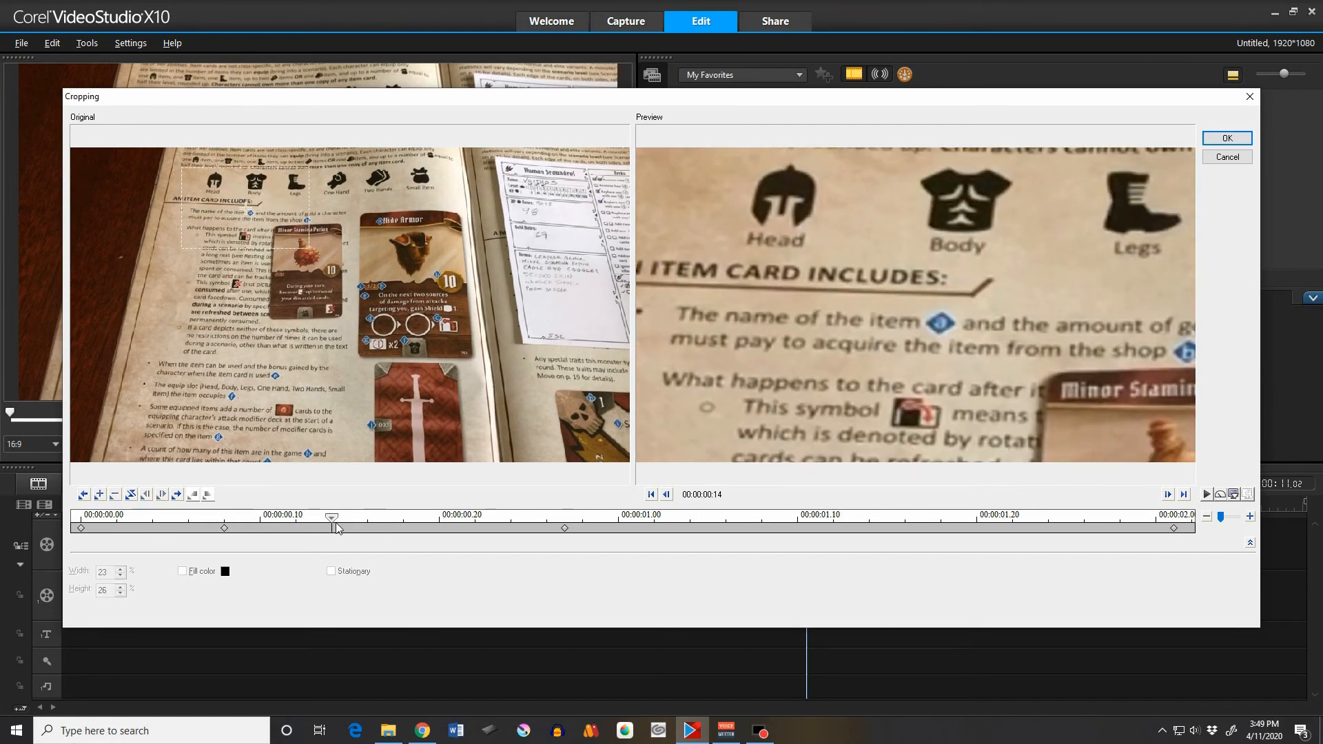
{"action": "right_click", "coordinate": [225, 529]}
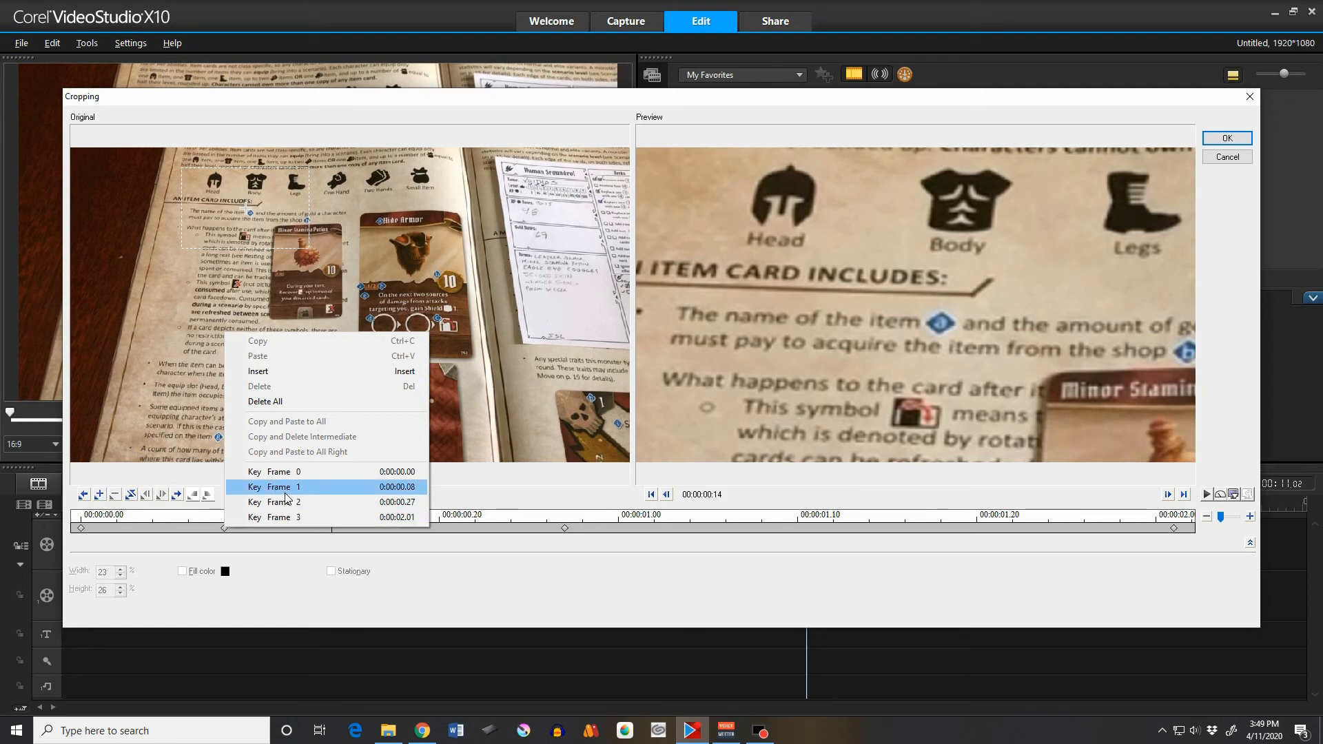
{"action": "left_click", "coordinate": [283, 372]}
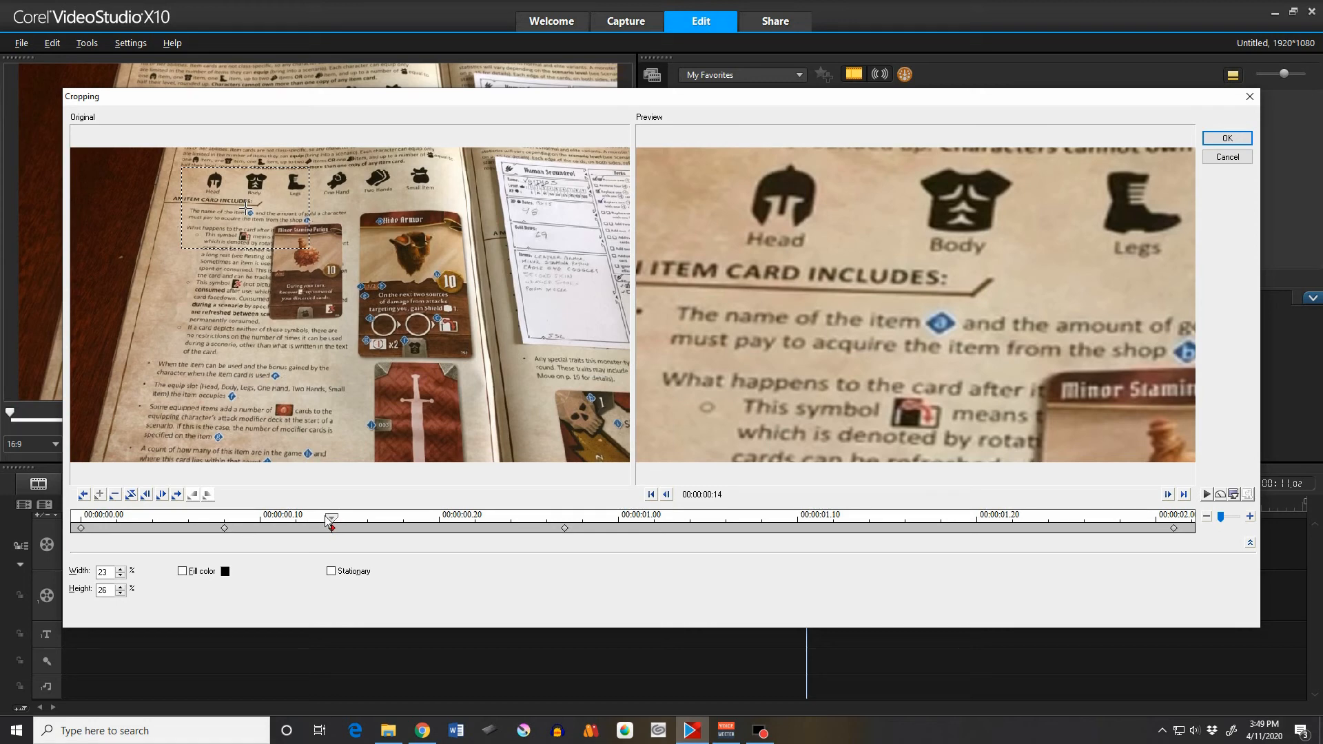
- Copy the crop settings of the 00:00:00:08 keyframe to all keyframes on its right
{"action": "left_click_drag", "start_coordinate": [331, 523], "coordinate": [234, 524]}
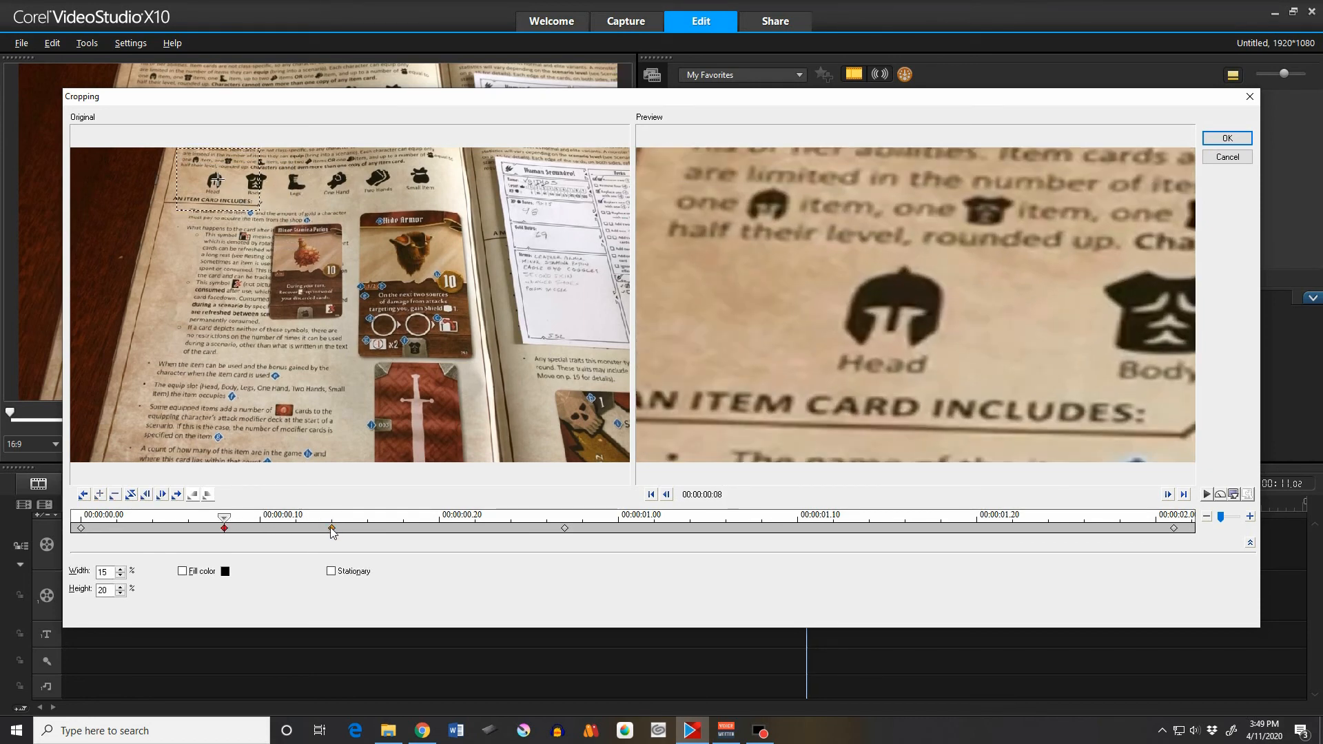
{"action": "right_click", "coordinate": [225, 530]}
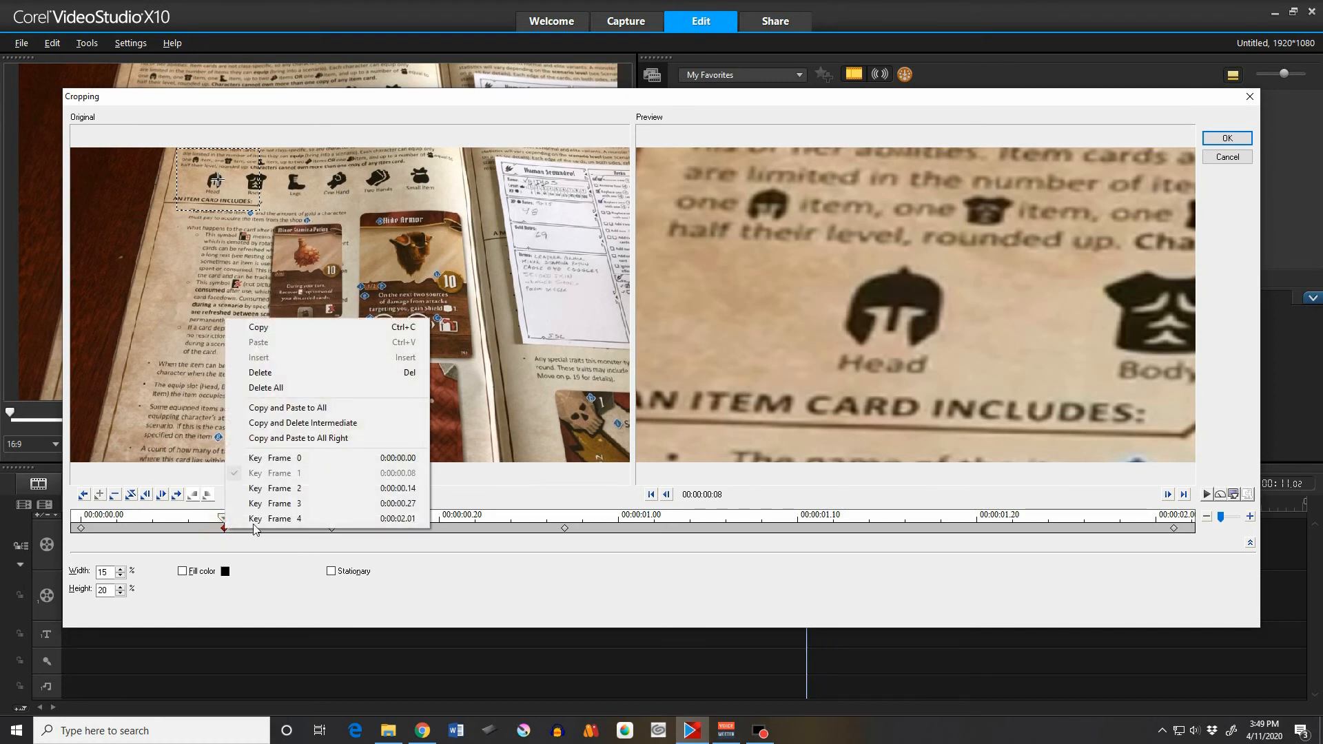
{"action": "left_click", "coordinate": [279, 441]}
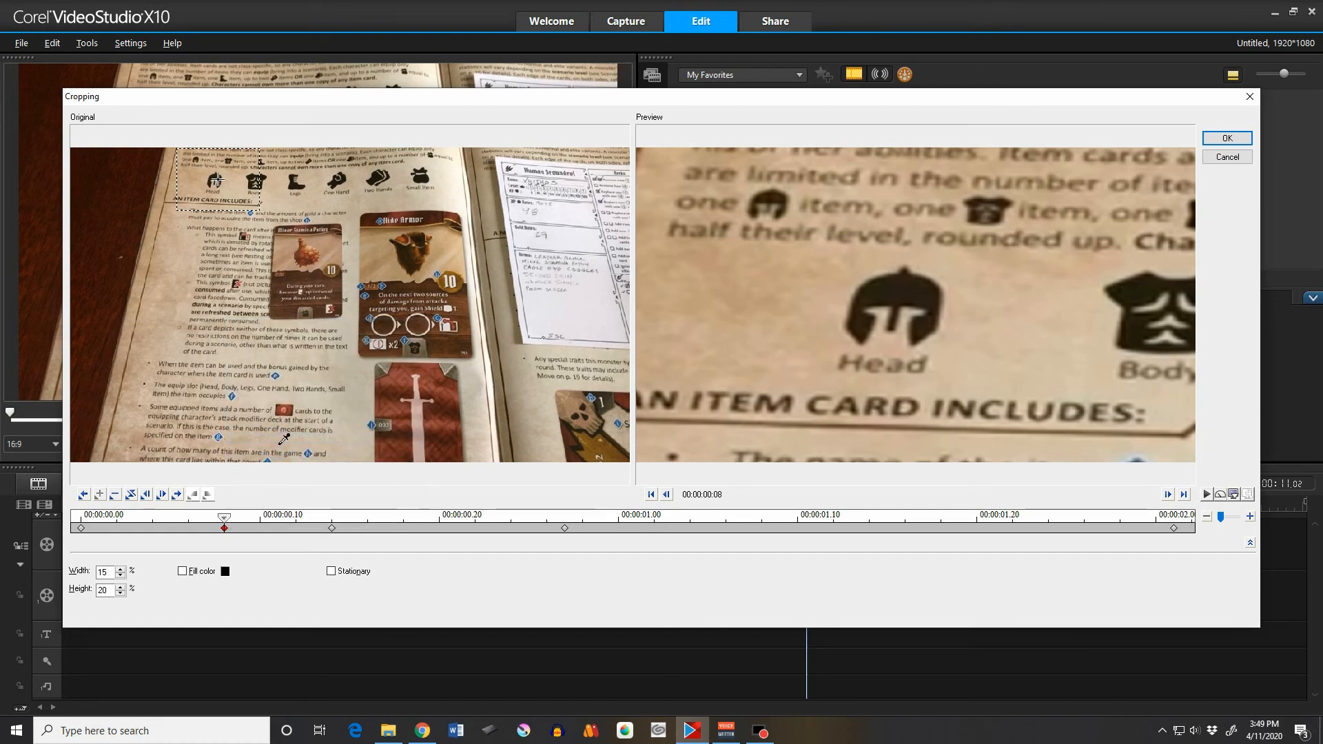
- Copy the crop settings of the 00:00:00:08 keyframe onto the 00:00:00:14 keyframe to hold the view on the Head icon
{"action": "mouse_move", "coordinate": [225, 520]}
{"action": "left_mouse_down"}
{"action": "mouse_move", "coordinate": [1171, 521]}
{"action": "mouse_move", "coordinate": [208, 521]}
{"action": "left_mouse_up"}
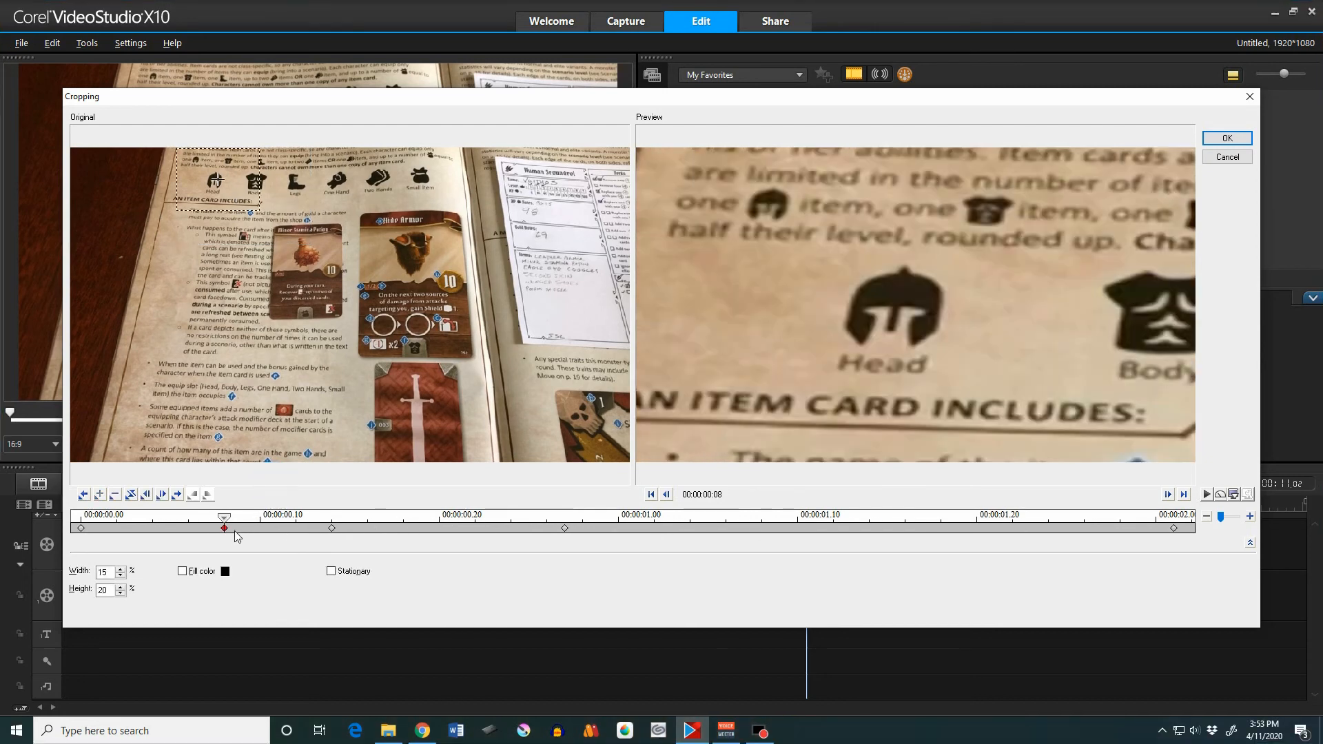
{"action": "right_click", "coordinate": [224, 528]}
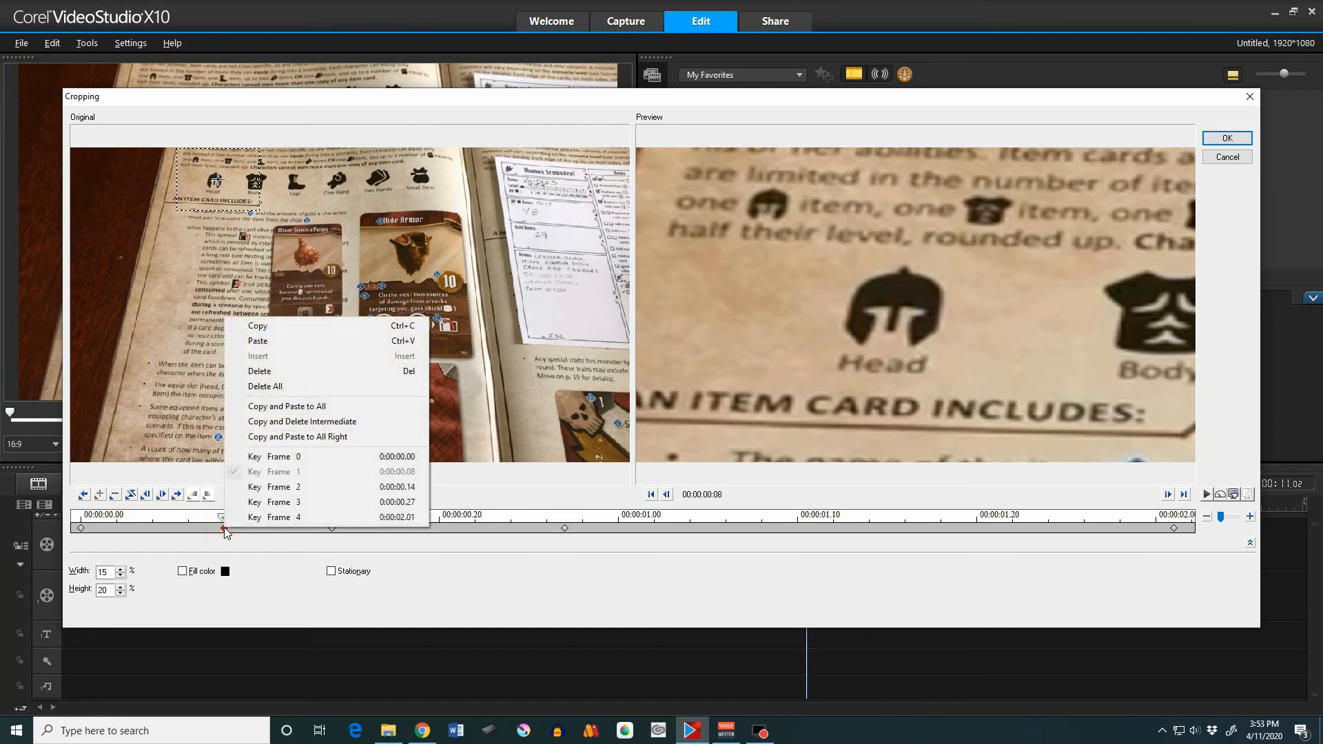
{"action": "left_click", "coordinate": [261, 326]}
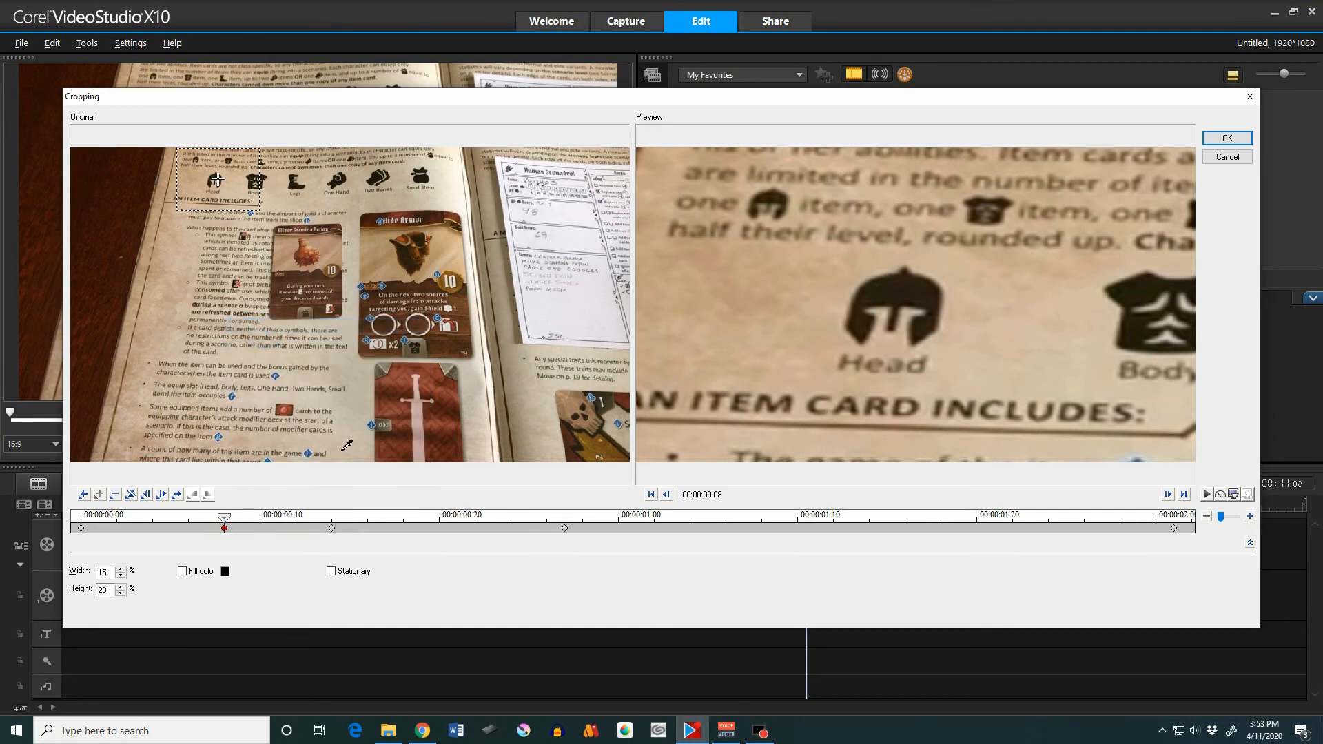
{"action": "left_click", "coordinate": [332, 528]}
{"action": "right_click", "coordinate": [332, 528]}
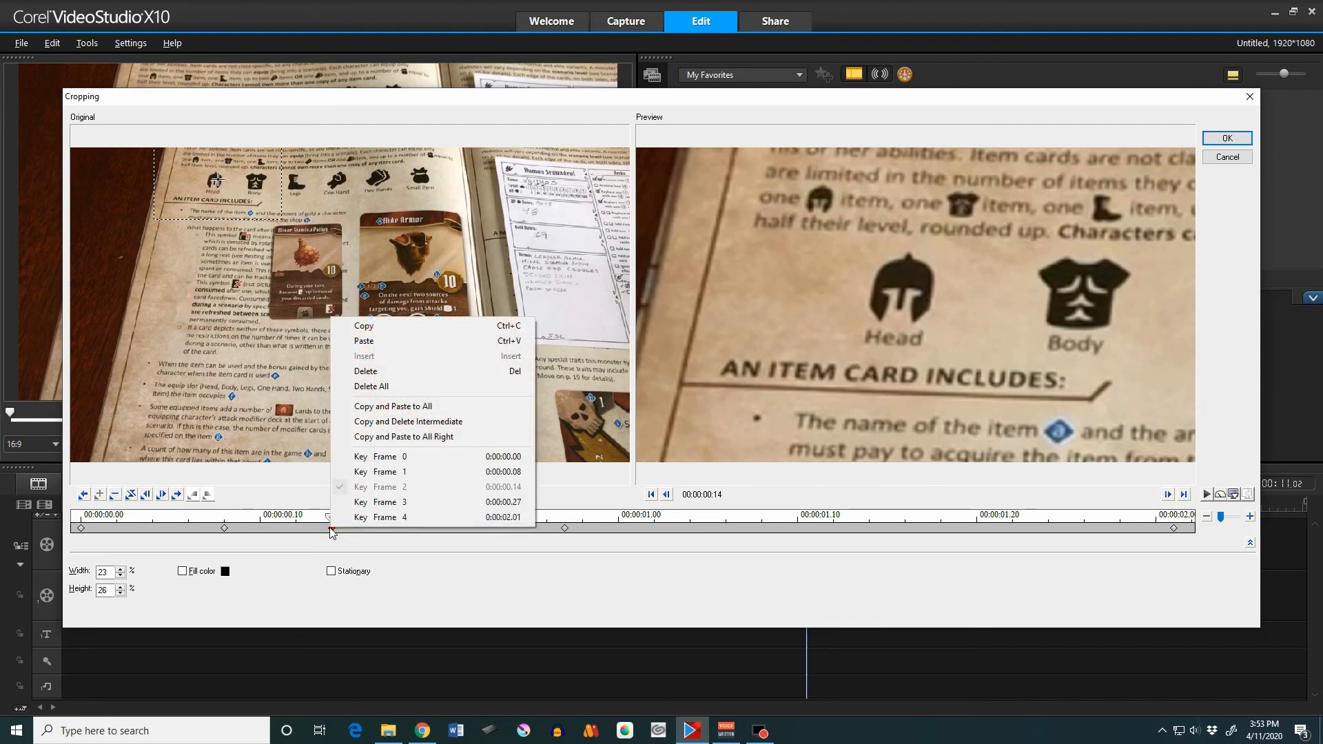
{"action": "left_click", "coordinate": [366, 339]}
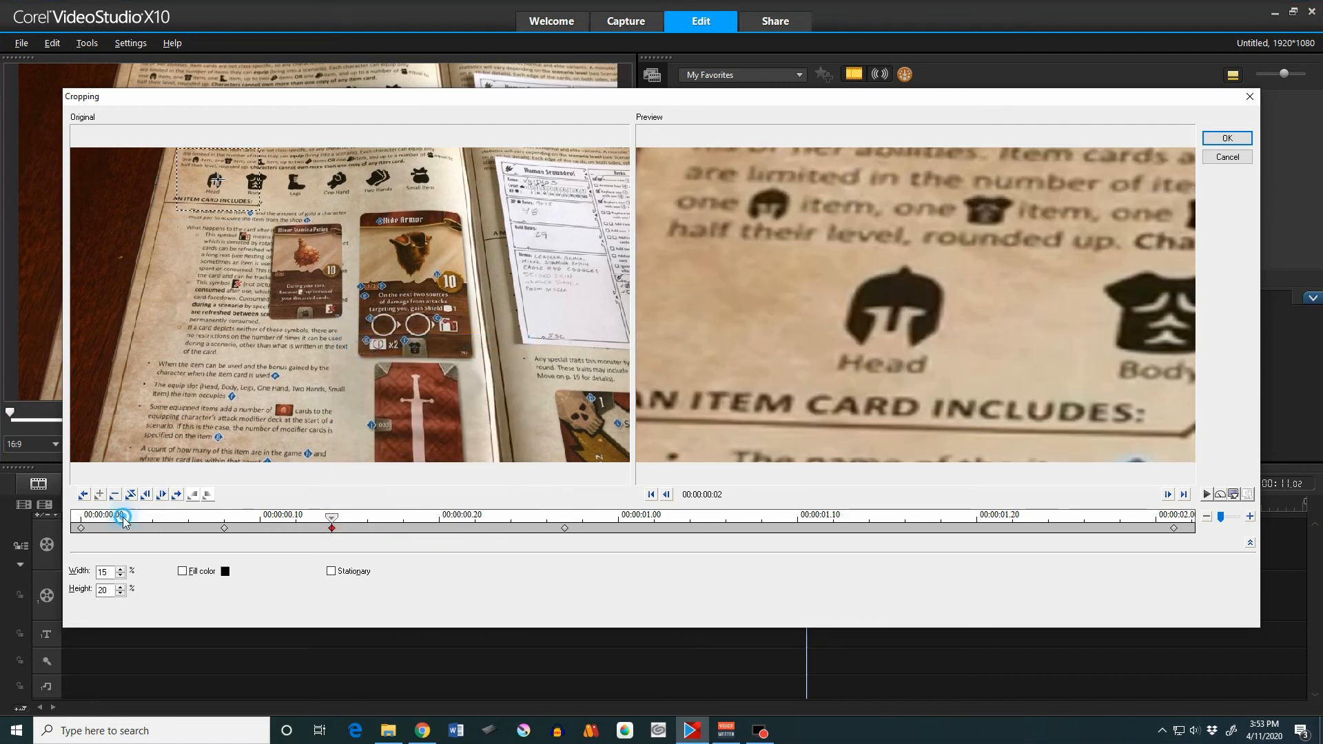
- Copy the 00:00:00:27 keyframe and paste it at 00:00:01:04 to hold the view on the Minor Stamina Potion card
{"action": "left_click_drag", "start_coordinate": [118, 519], "coordinate": [570, 538]}
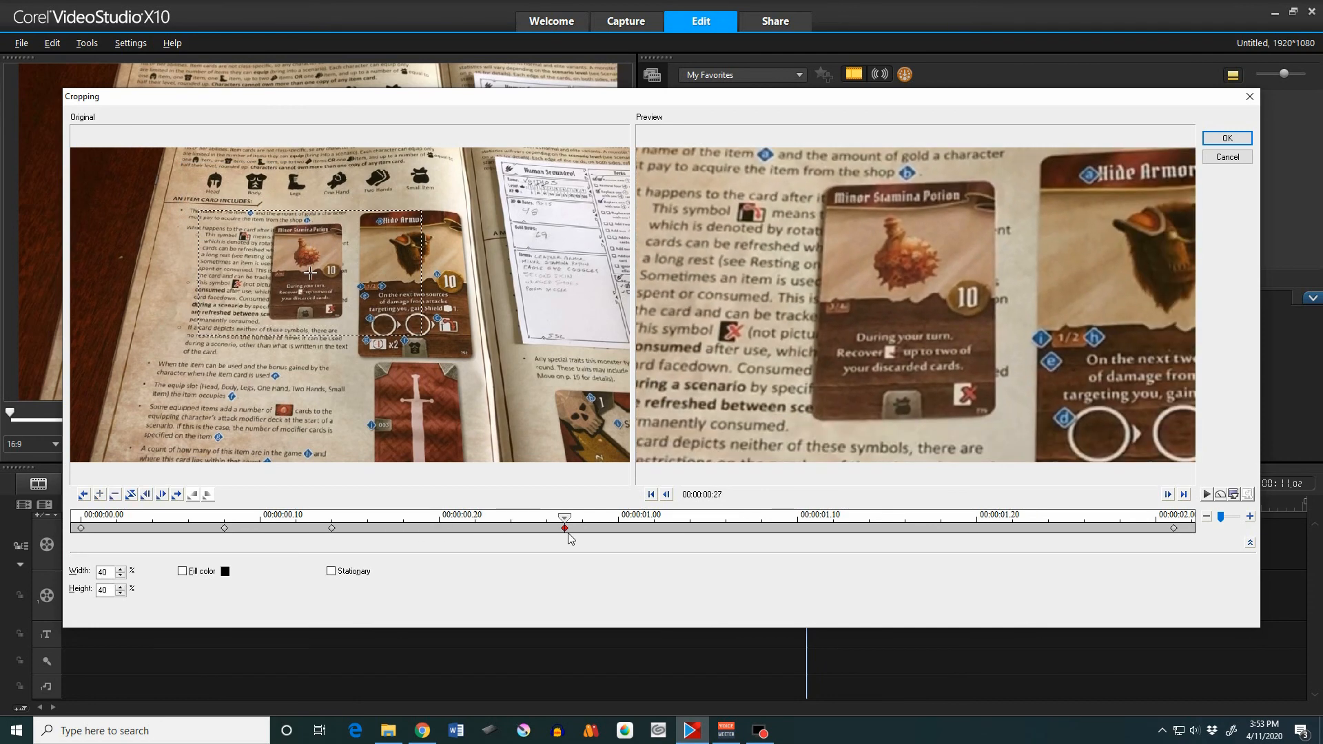
{"action": "right_click", "coordinate": [566, 533]}
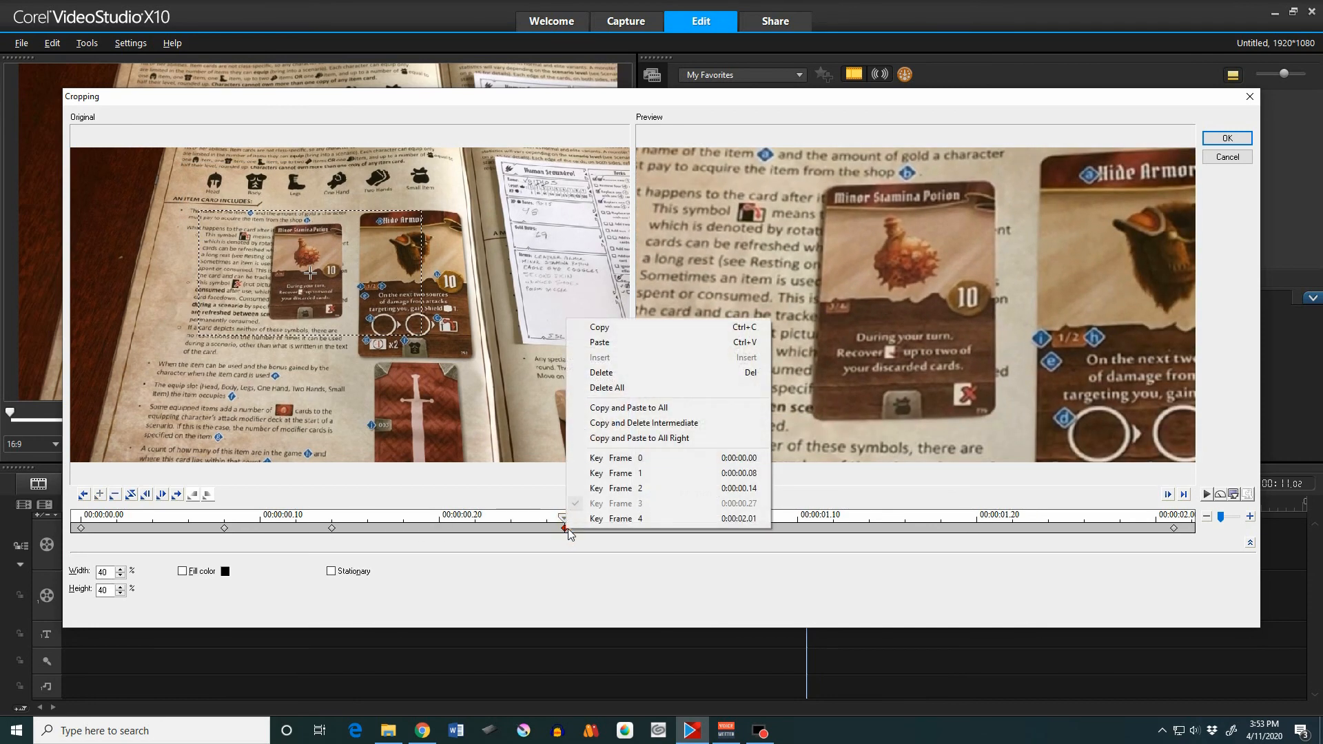
{"action": "left_click", "coordinate": [630, 329]}
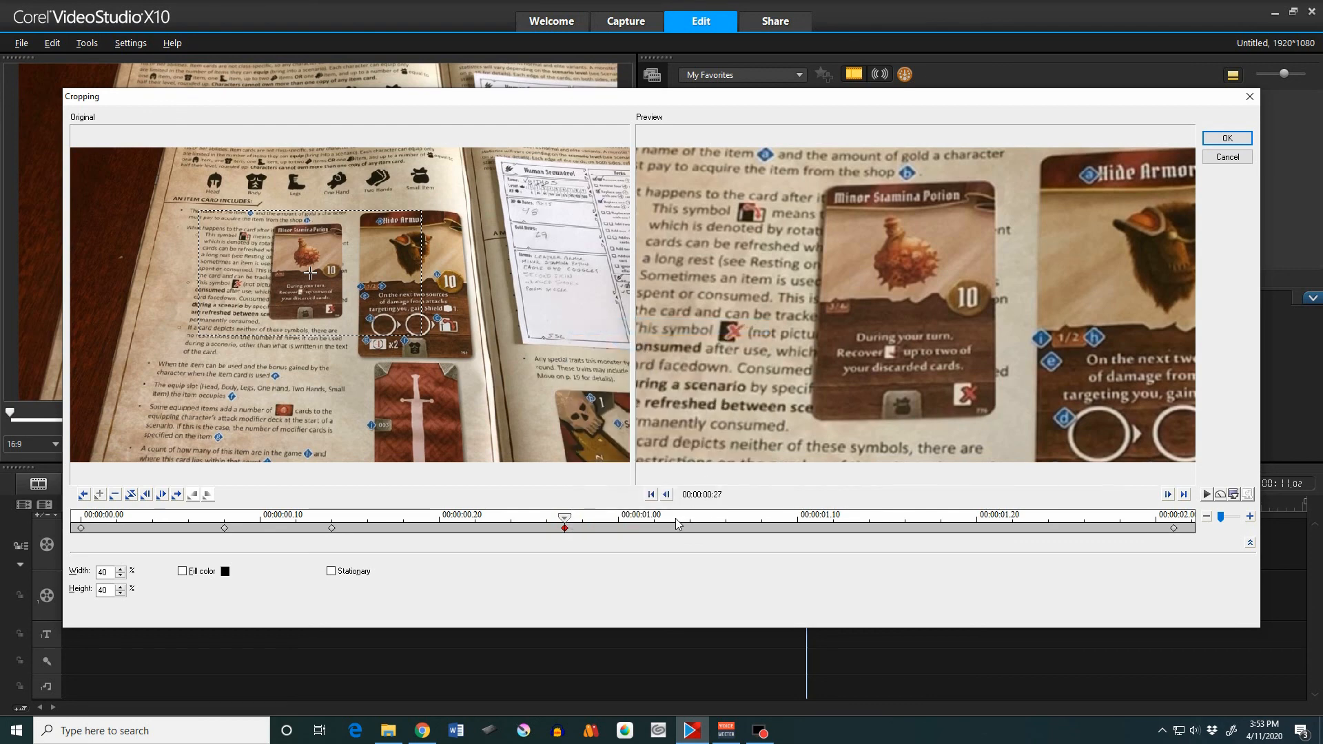
{"action": "left_click_drag", "start_coordinate": [674, 521], "coordinate": [692, 524]}
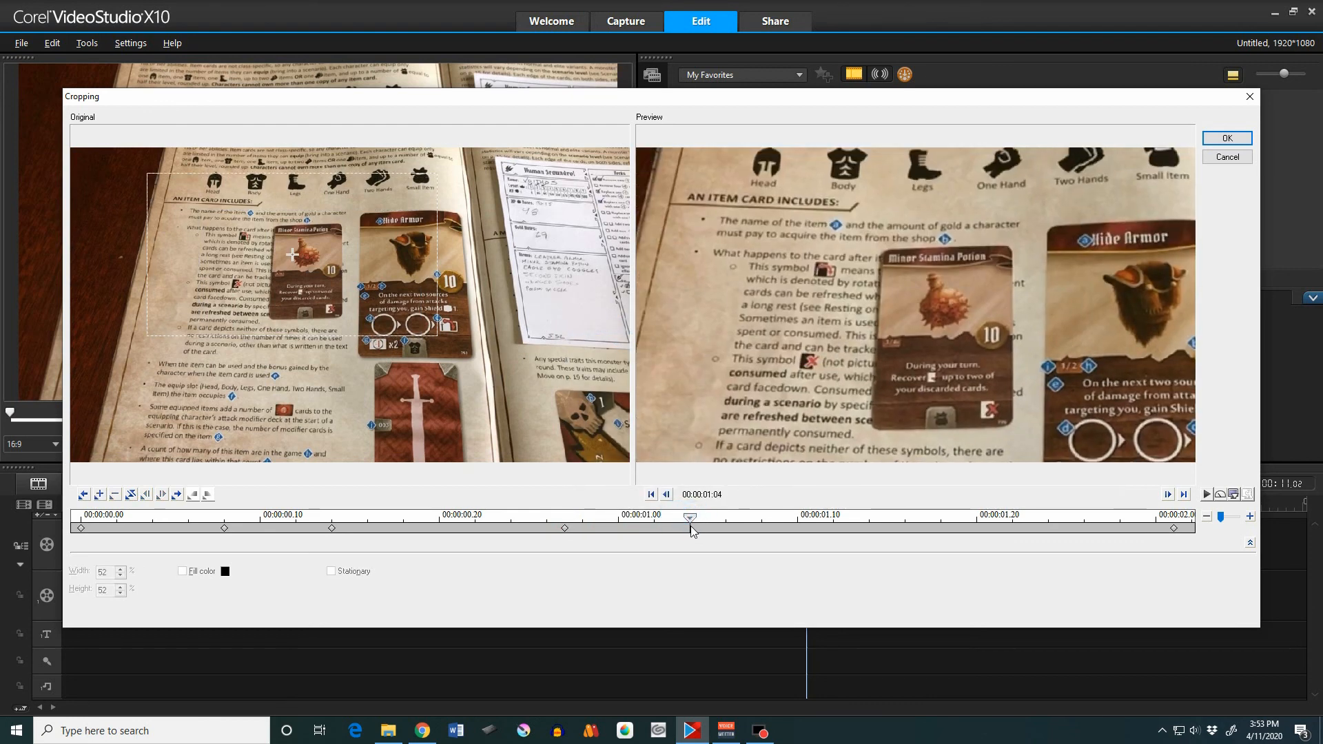
{"action": "right_click", "coordinate": [691, 530]}
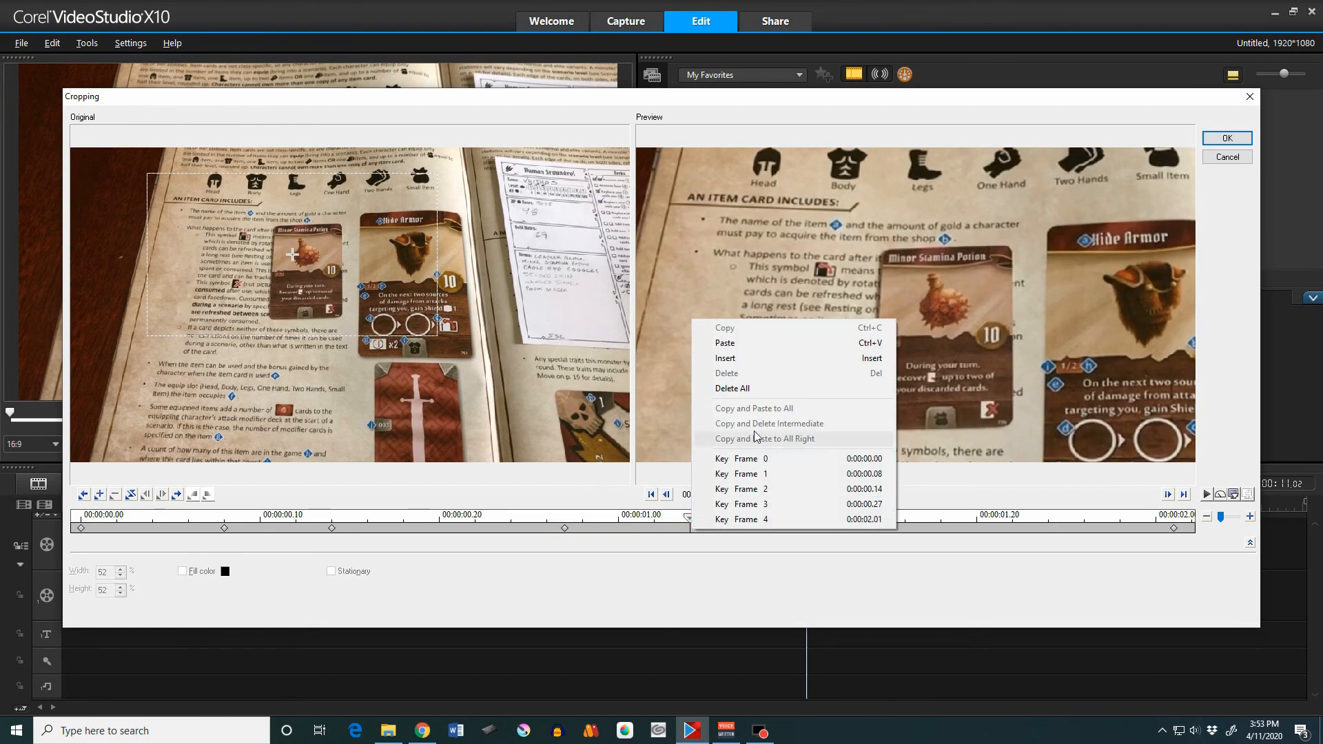
{"action": "left_click", "coordinate": [762, 341]}
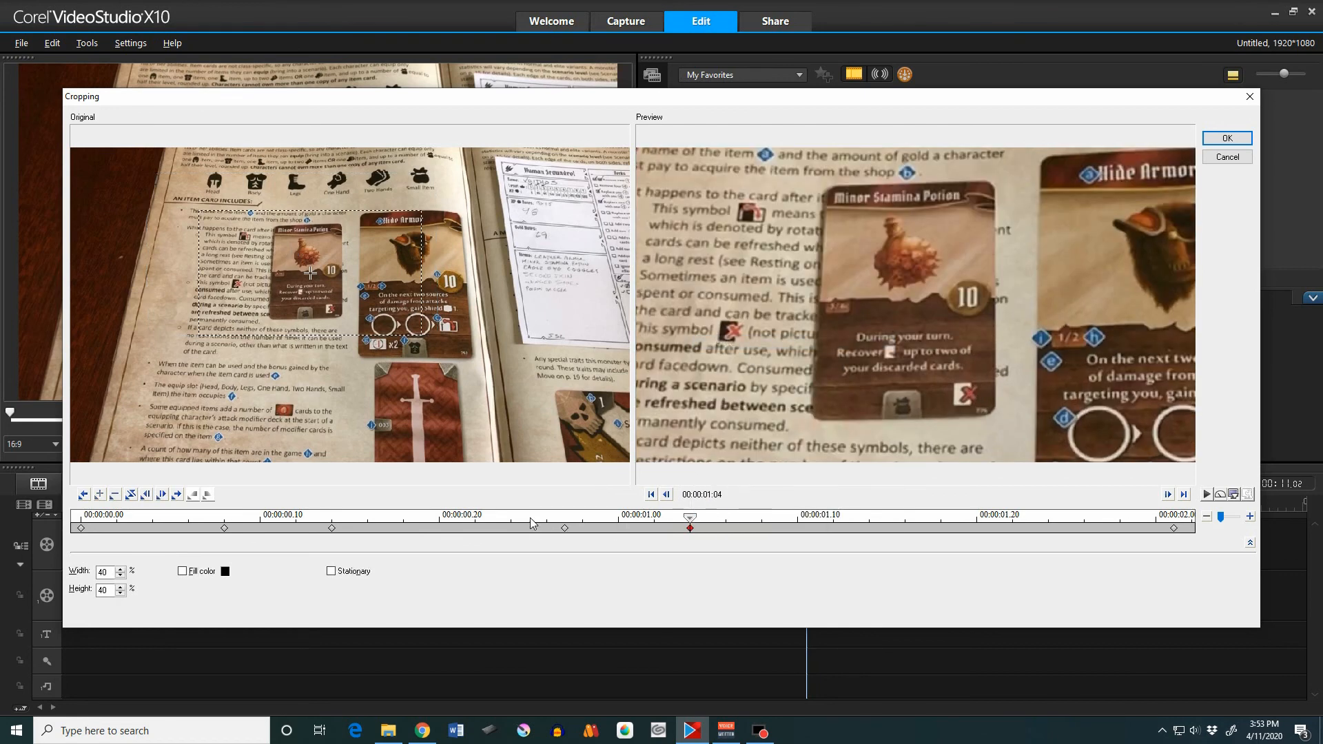
- At the final 00:00:02:01 keyframe, move the 100% by 100% crop area to the image's centre so it covers the whole picture
{"action": "left_click_drag", "start_coordinate": [532, 524], "coordinate": [1164, 538]}
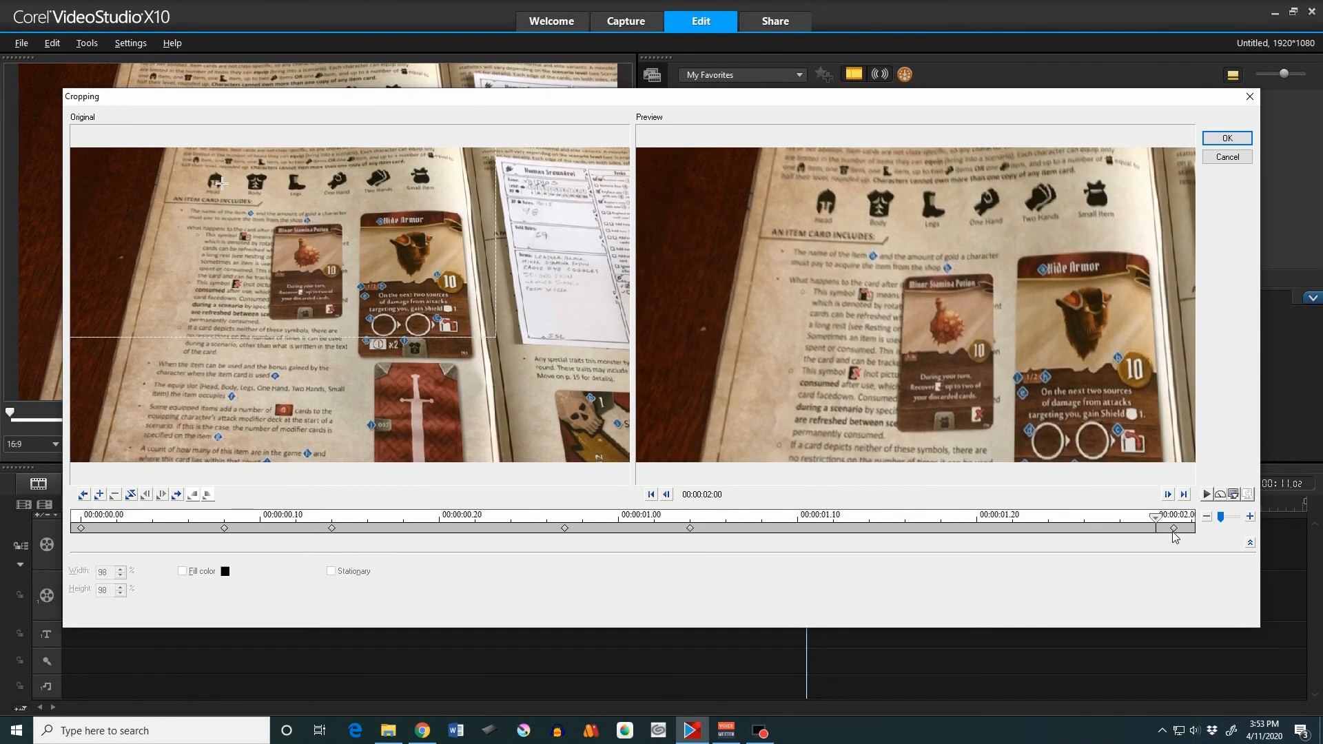
{"action": "left_click", "coordinate": [1174, 529]}
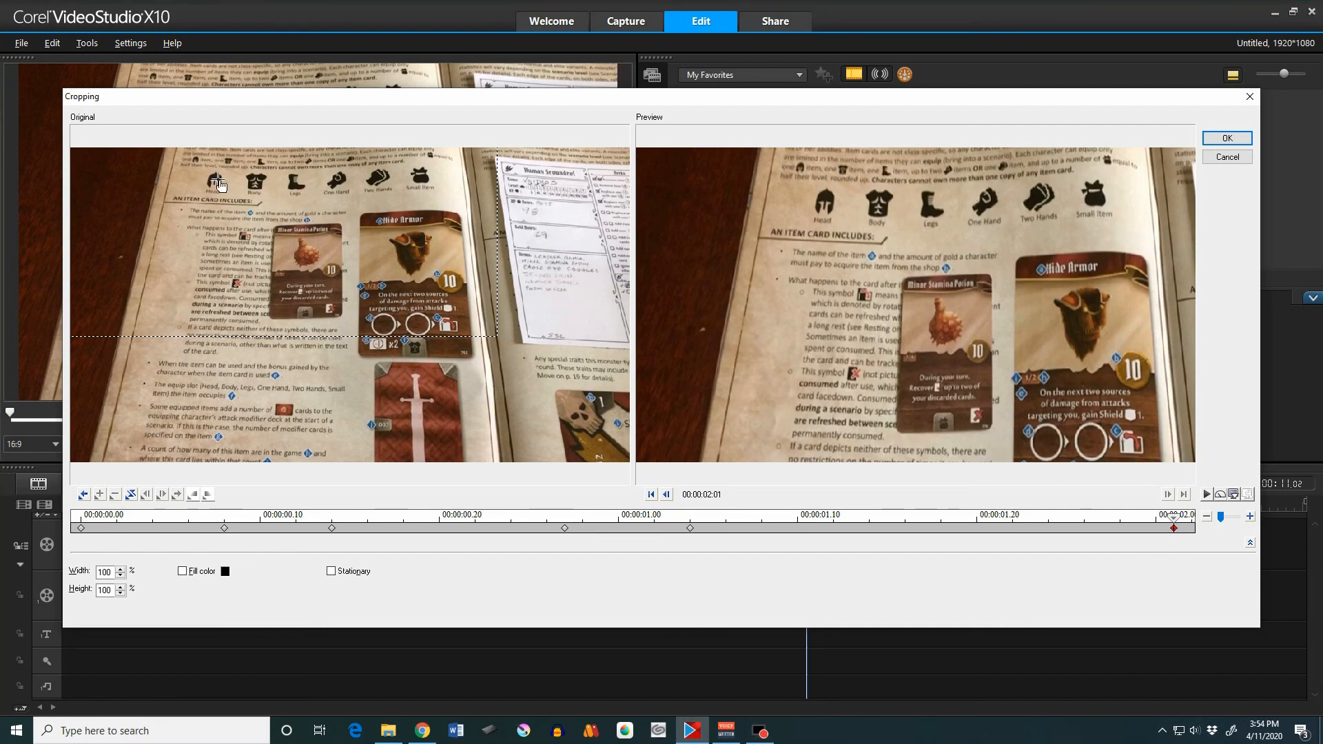
{"action": "left_click_drag", "start_coordinate": [255, 216], "coordinate": [348, 303]}
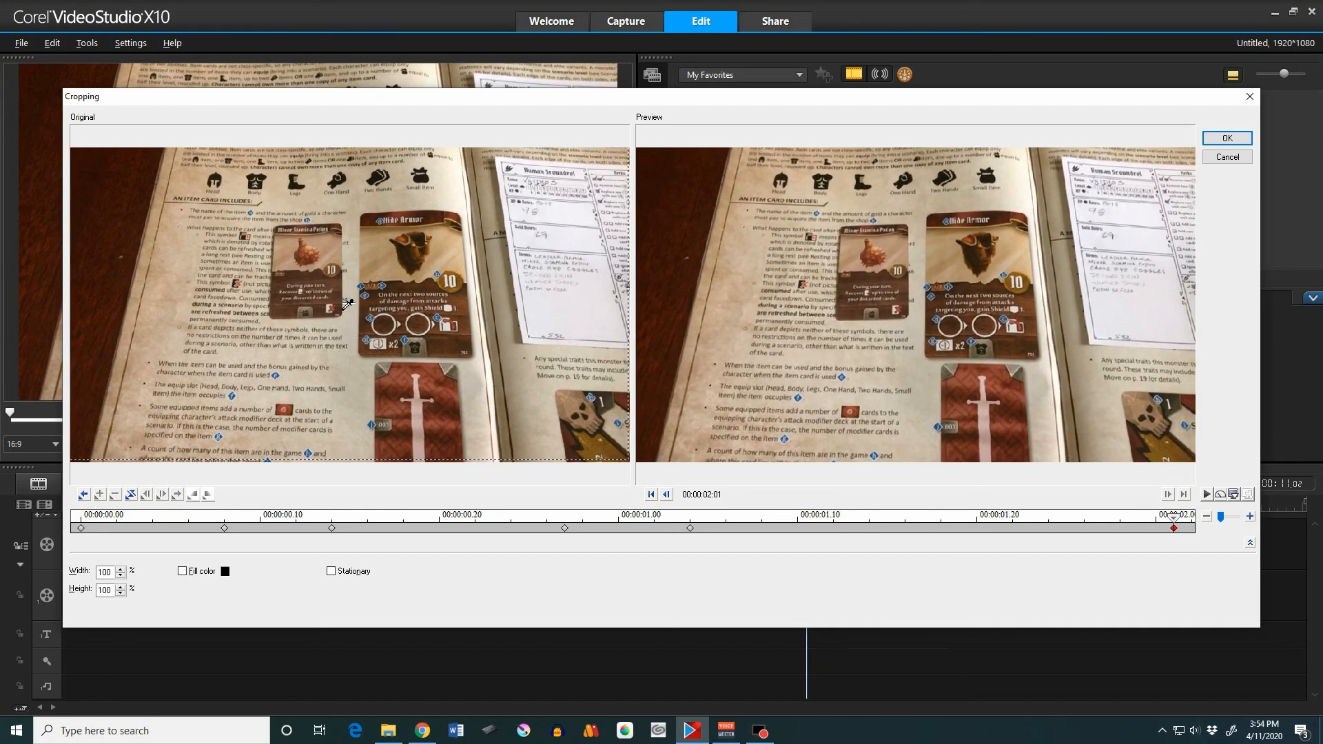